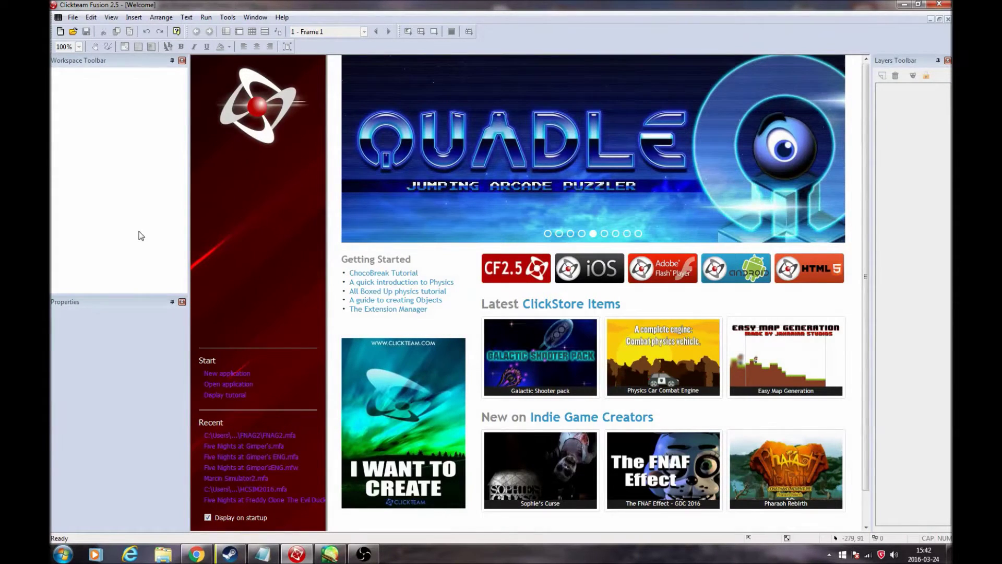
# Step: Create a new application and rename it "Five Nights at Poop"
pyautogui.click(62, 31)
pyautogui.click(102, 75)
pyautogui.rightClick(102, 78)
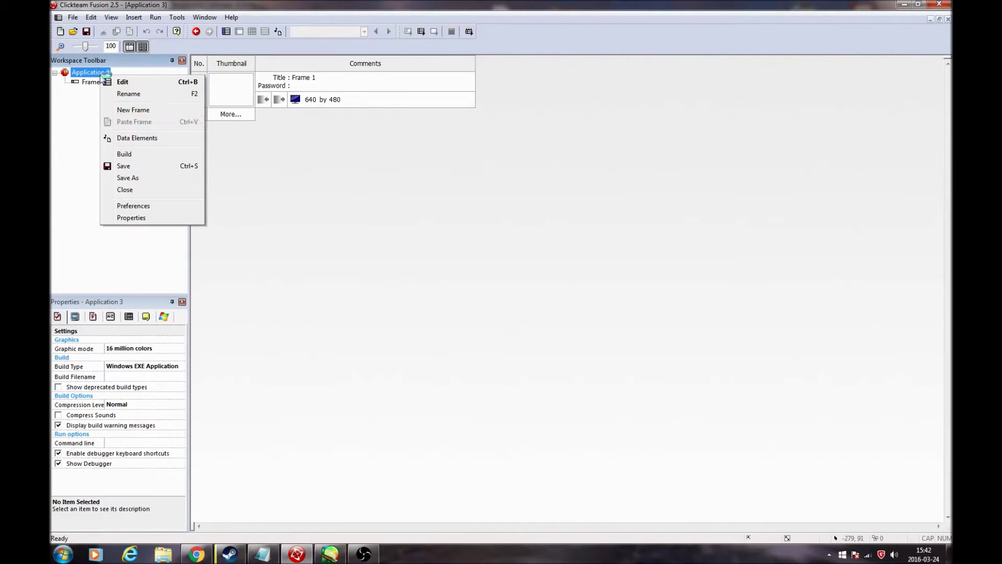
pyautogui.click(130, 92)
pyautogui.write('Five Nights at Poop')
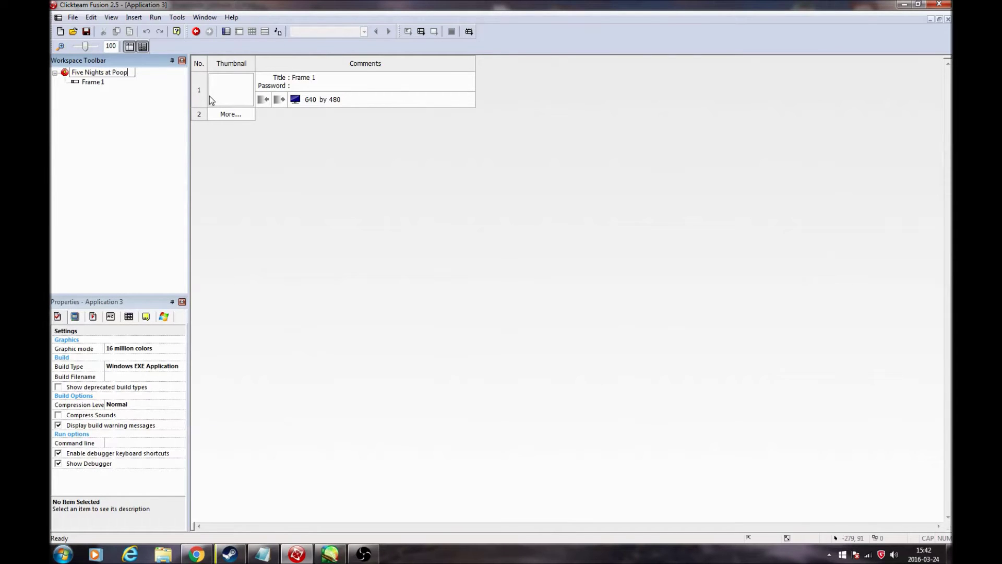
pyautogui.press('Return')
pyautogui.doubleClick(92, 82)
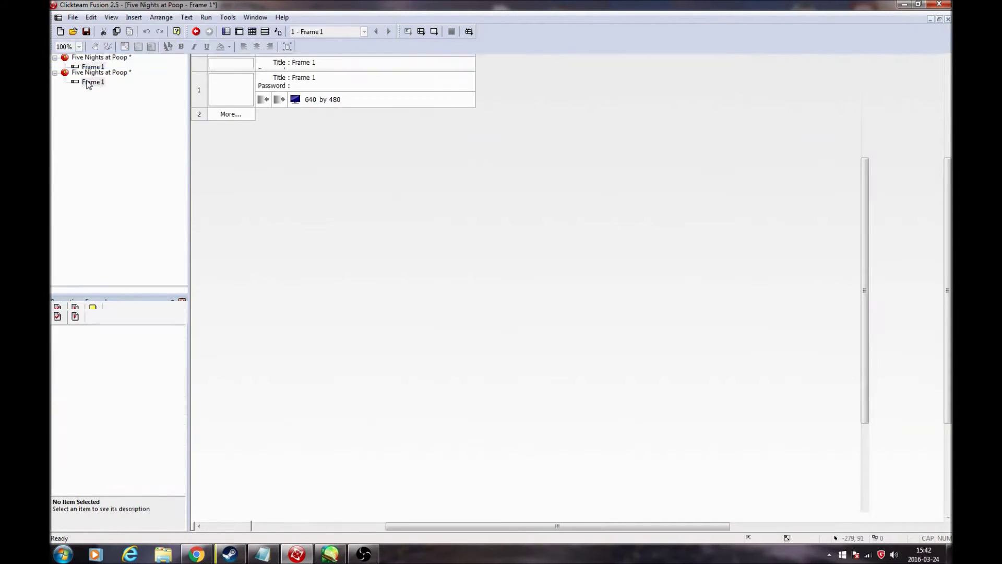
pyautogui.rightClick(90, 82)
pyautogui.click(98, 74)
# Step: Set the application's window size to 1280 x 720 and apply the change to the frames of the same size
pyautogui.doubleClick(100, 75)
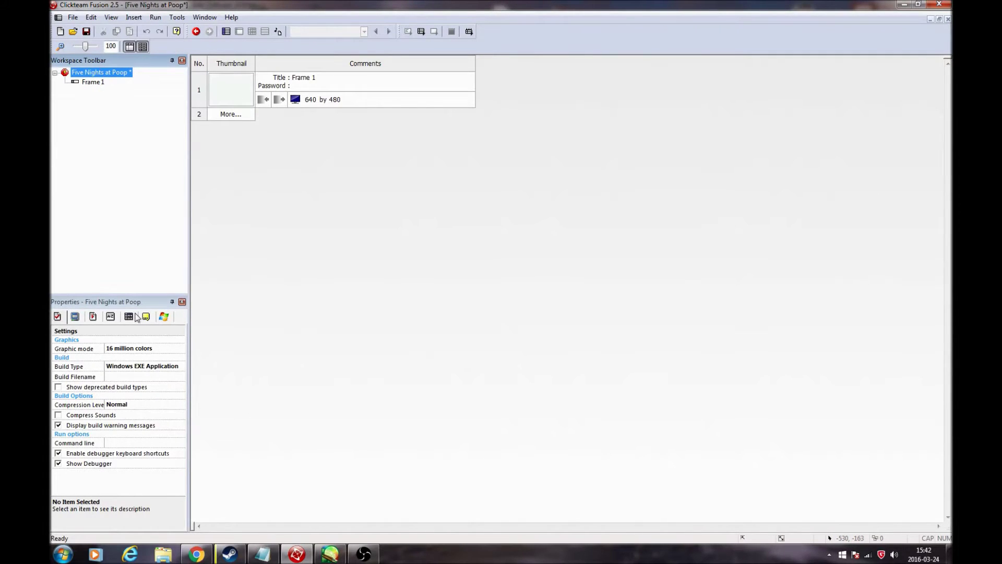
pyautogui.click(128, 317)
pyautogui.click(110, 72)
pyautogui.click(92, 317)
pyautogui.click(112, 317)
pyautogui.click(128, 317)
pyautogui.click(57, 317)
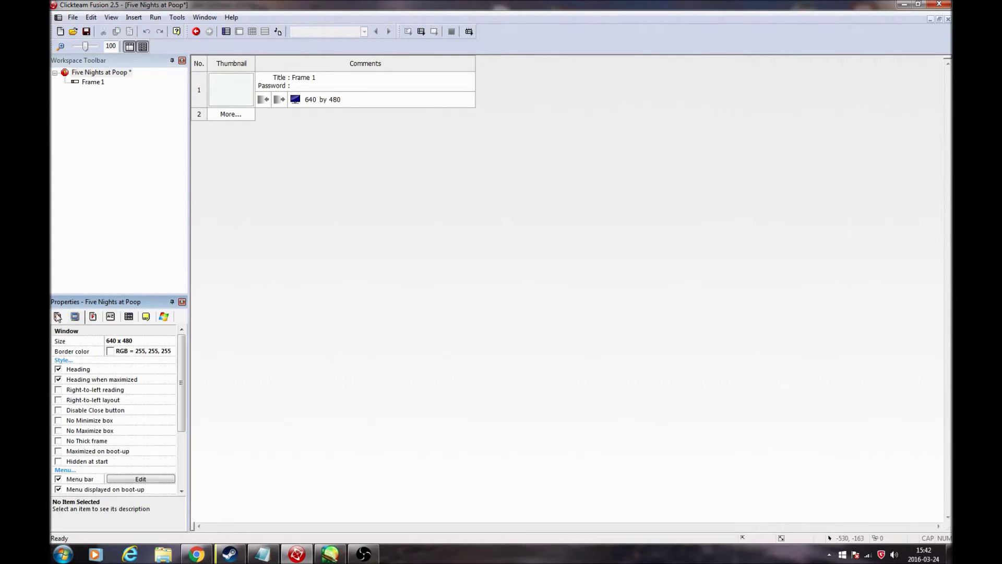
pyautogui.click(117, 341)
pyautogui.click(173, 341)
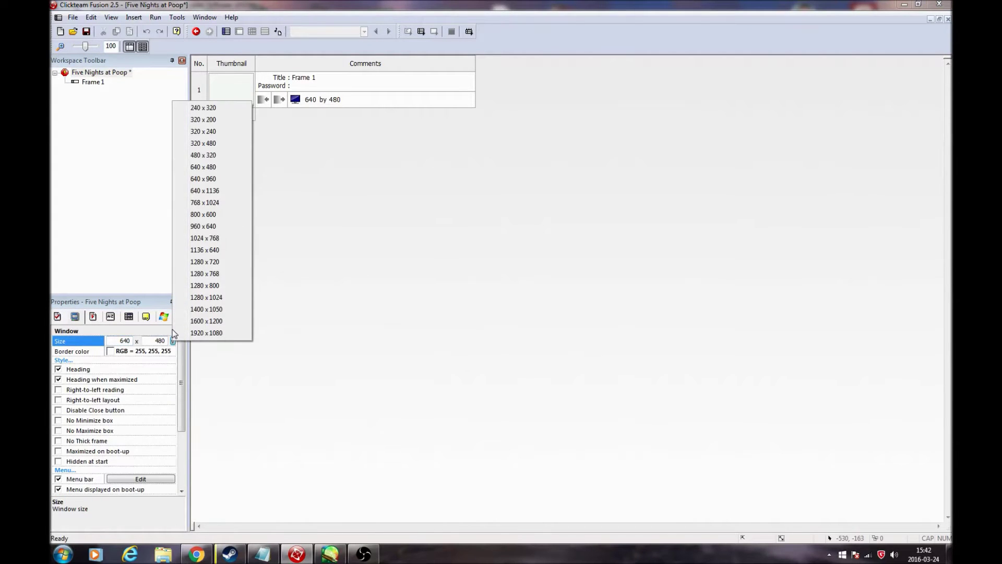
pyautogui.click(209, 262)
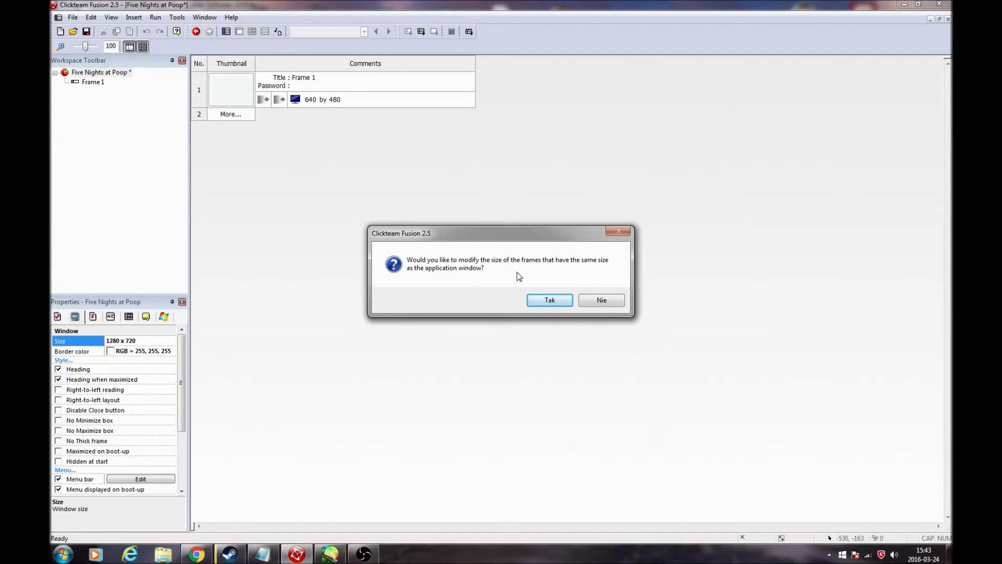
pyautogui.click(547, 299)
# Step: Open Frame 1 in the frame editor and rename the frame "Noc 1"
pyautogui.click(99, 82)
pyautogui.doubleClick(99, 82)
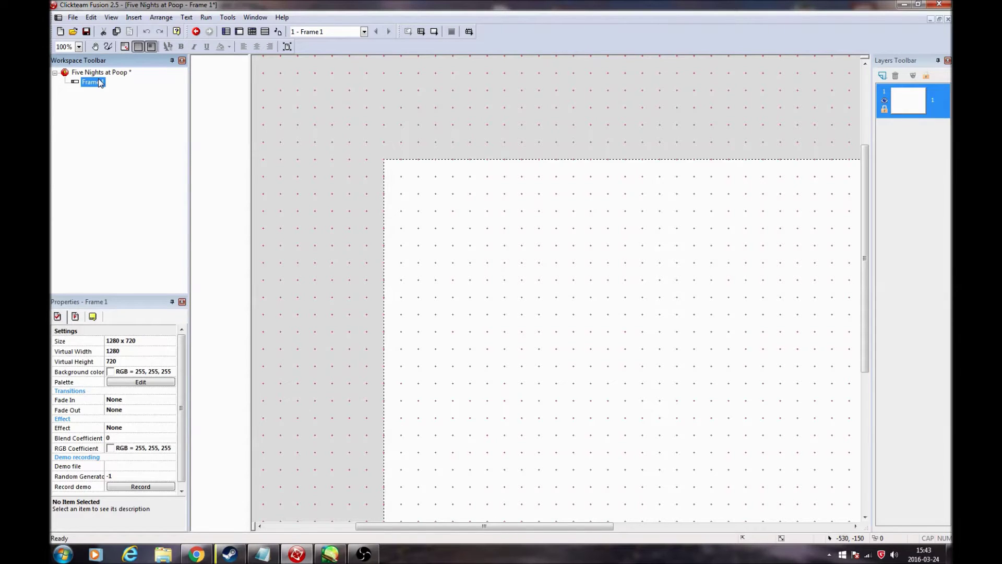
pyautogui.moveTo(864, 234); pyautogui.dragTo(865, 271)
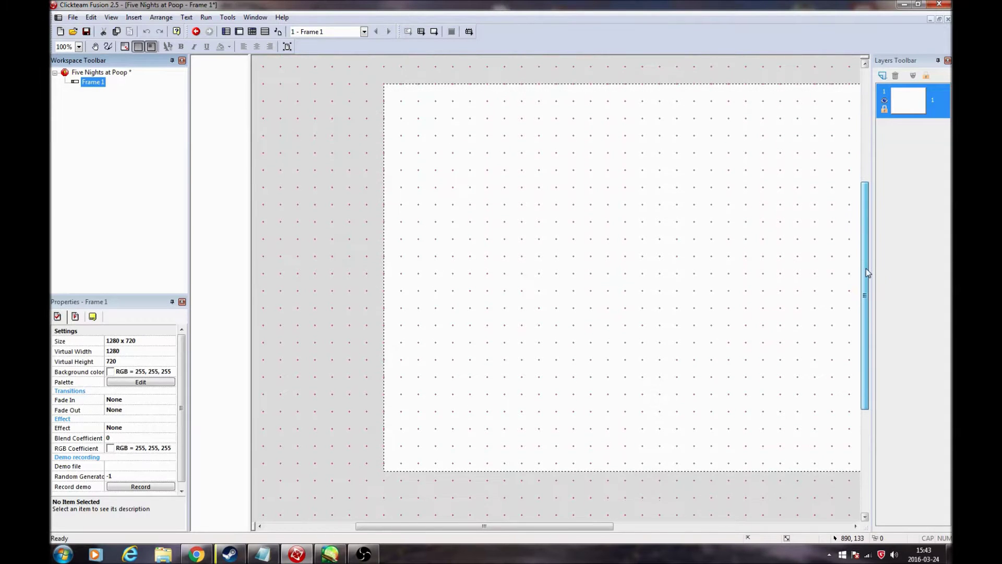
pyautogui.moveTo(571, 526); pyautogui.dragTo(618, 525)
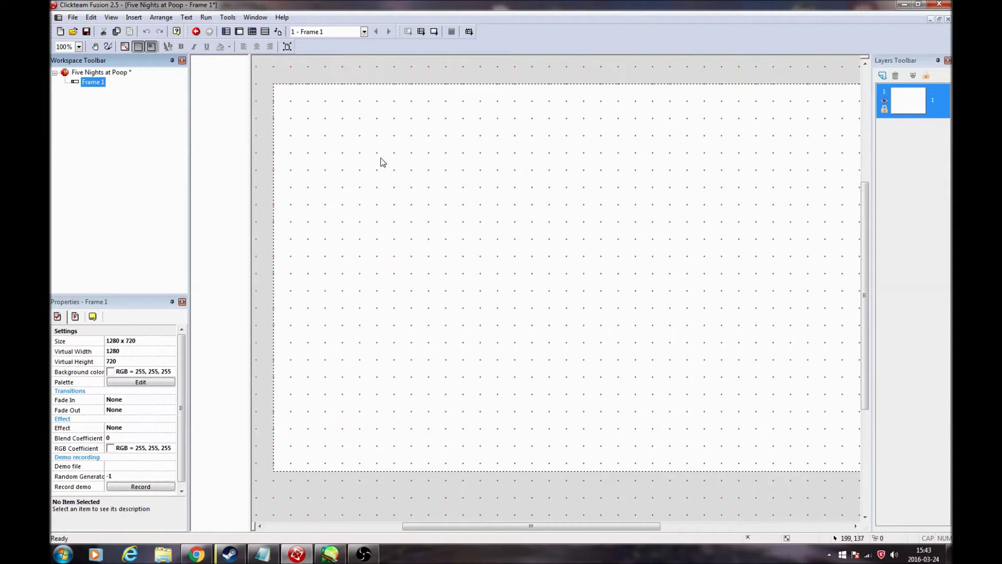
pyautogui.rightClick(93, 82)
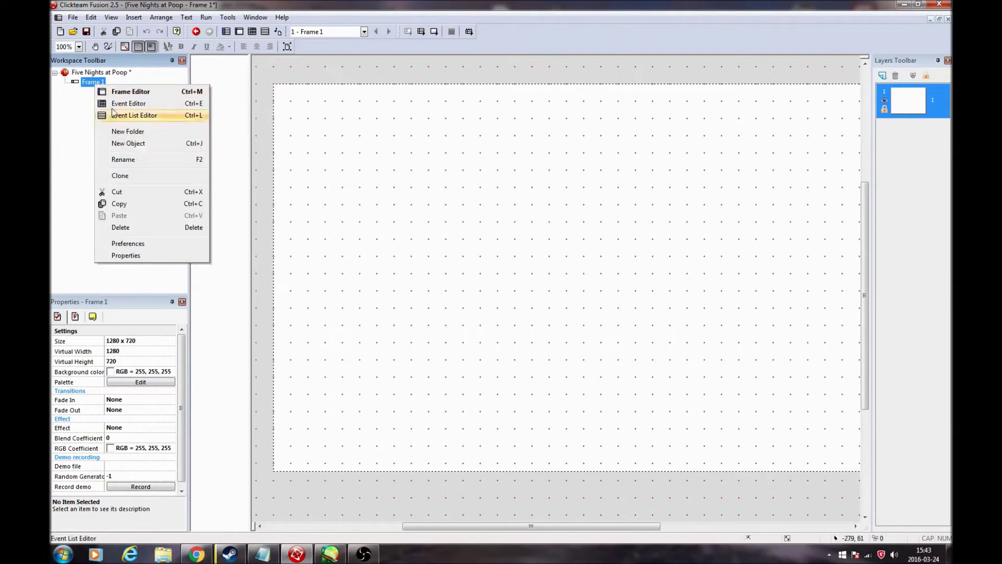
pyautogui.click(141, 158)
pyautogui.write('Noc 1')
pyautogui.press('Return')
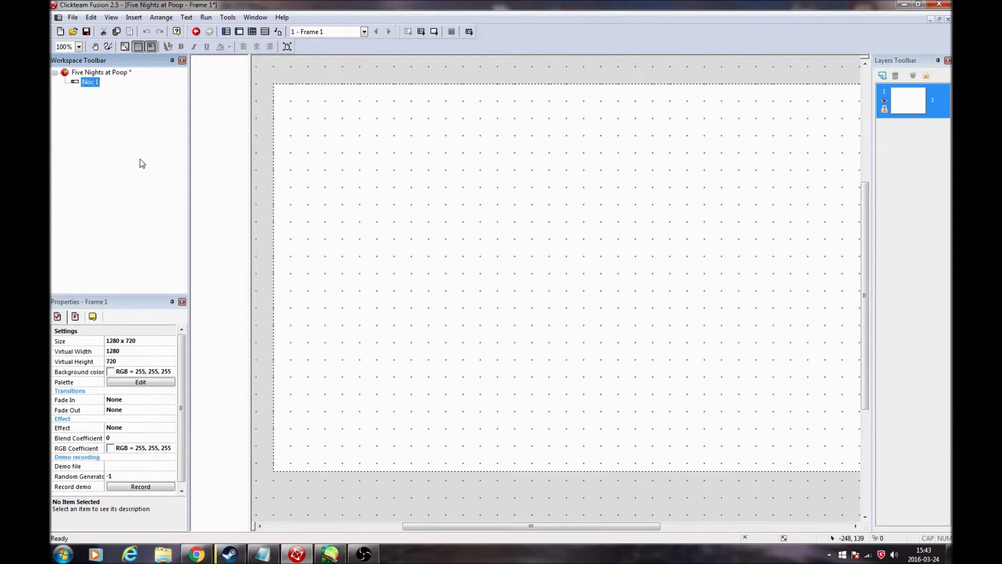
# Step: Insert a Backdrop object and place it in the frame's upper-left corner
pyautogui.doubleClick(434, 194)
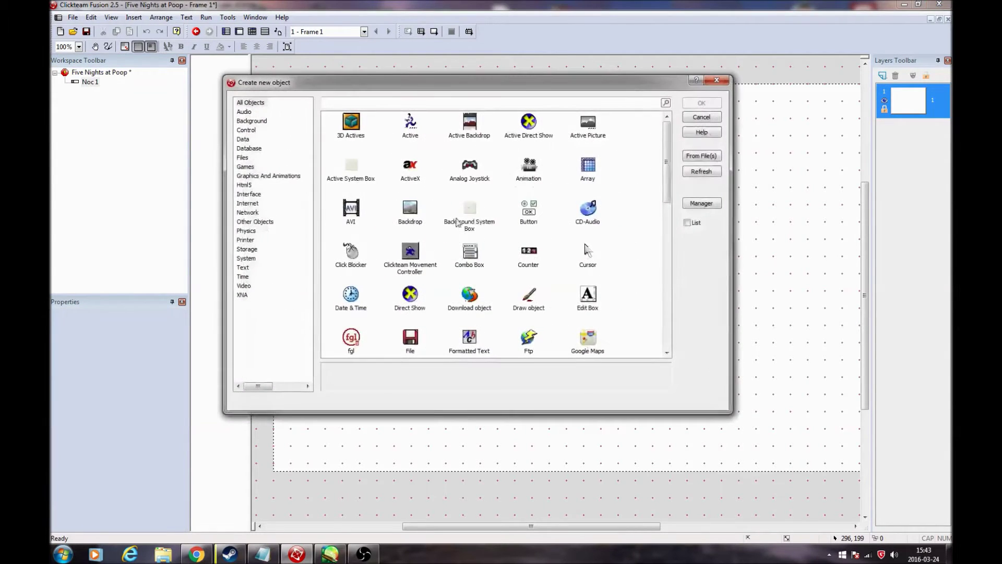
pyautogui.doubleClick(410, 207)
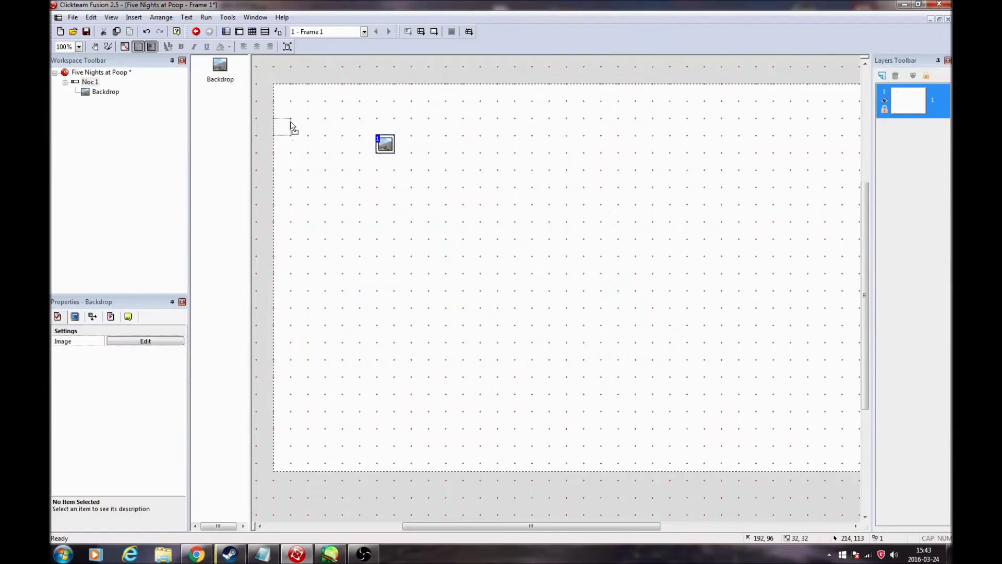
pyautogui.click(282, 92)
# Step: Set the backdrop's size to 1600 wide by 720 high
pyautogui.click(93, 316)
pyautogui.click(151, 376)
pyautogui.write('1')
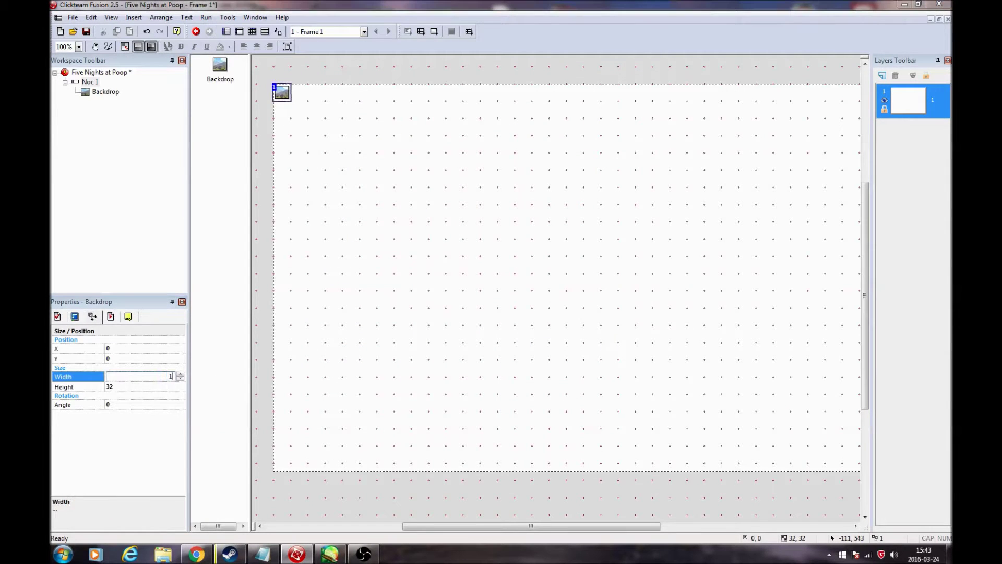
pyautogui.write('600')
pyautogui.click(151, 387)
pyautogui.write('20')
pyautogui.press('Return')
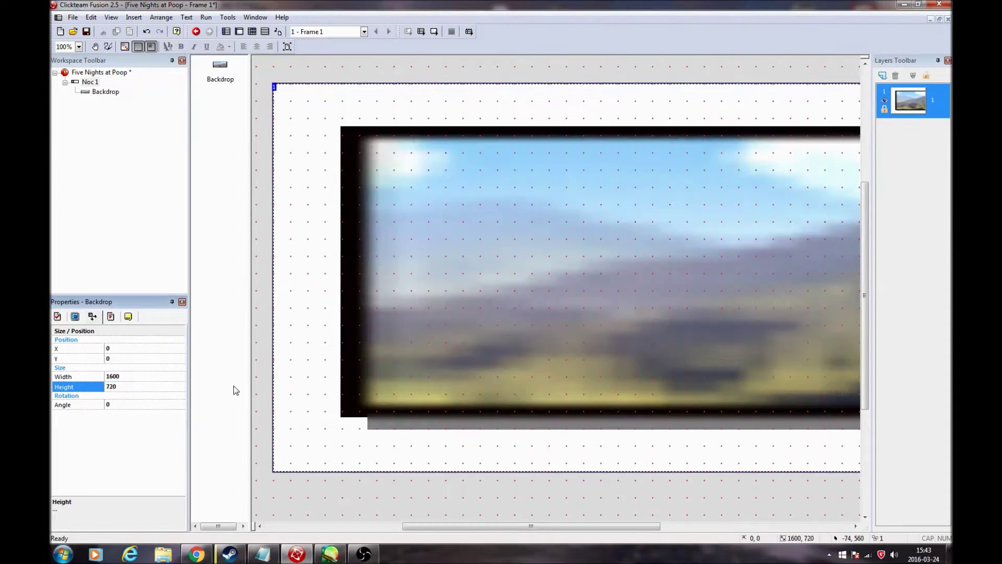
# Step: Clear the backdrop's image and draw the room's floor outline with black lines of size 5
pyautogui.doubleClick(453, 195)
pyautogui.click(58, 20)
pyautogui.click(97, 92)
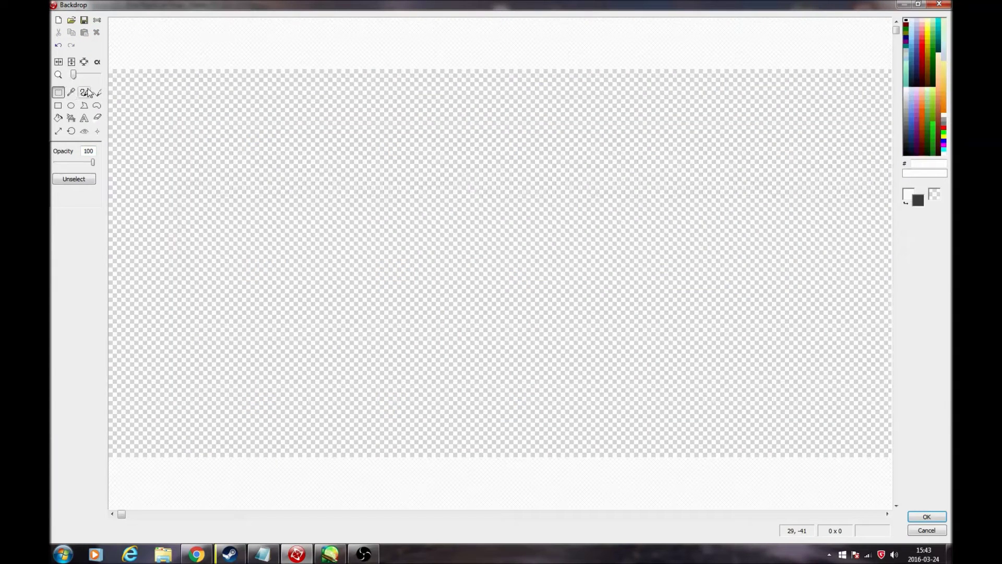
pyautogui.click(906, 149)
pyautogui.click(906, 153)
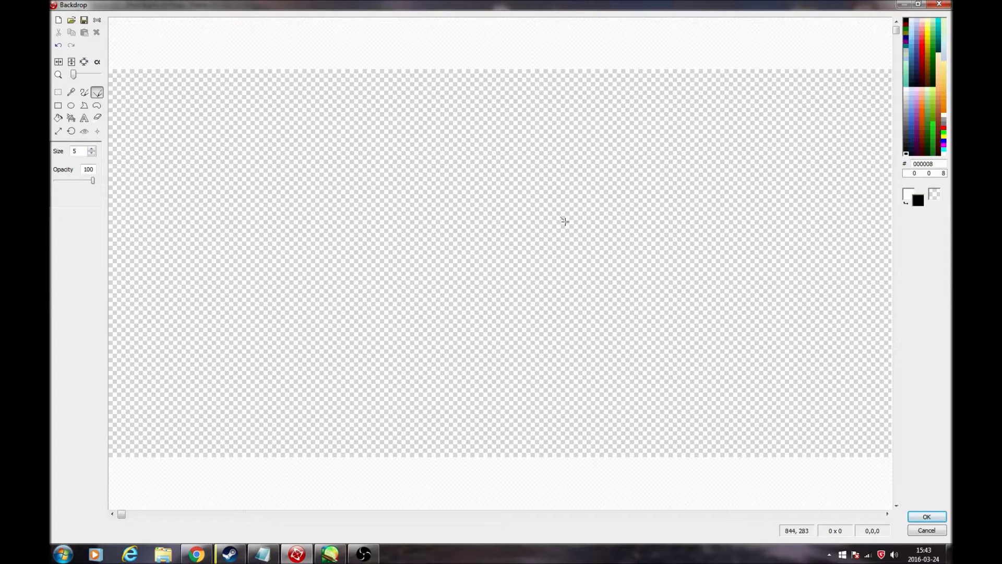
pyautogui.moveTo(402, 187)
pyautogui.mouseDown()
pyautogui.moveTo(42, 312)
pyautogui.moveTo(56, 318)
pyautogui.mouseUp()
pyautogui.hotkey('ctrl', 'z')
pyautogui.moveTo(207, 262); pyautogui.dragTo(108, 340)
pyautogui.moveTo(208, 263)
pyautogui.mouseDown()
pyautogui.moveTo(859, 255)
pyautogui.moveTo(857, 264)
pyautogui.moveTo(776, 266)
pyautogui.moveTo(893, 346)
pyautogui.mouseUp()
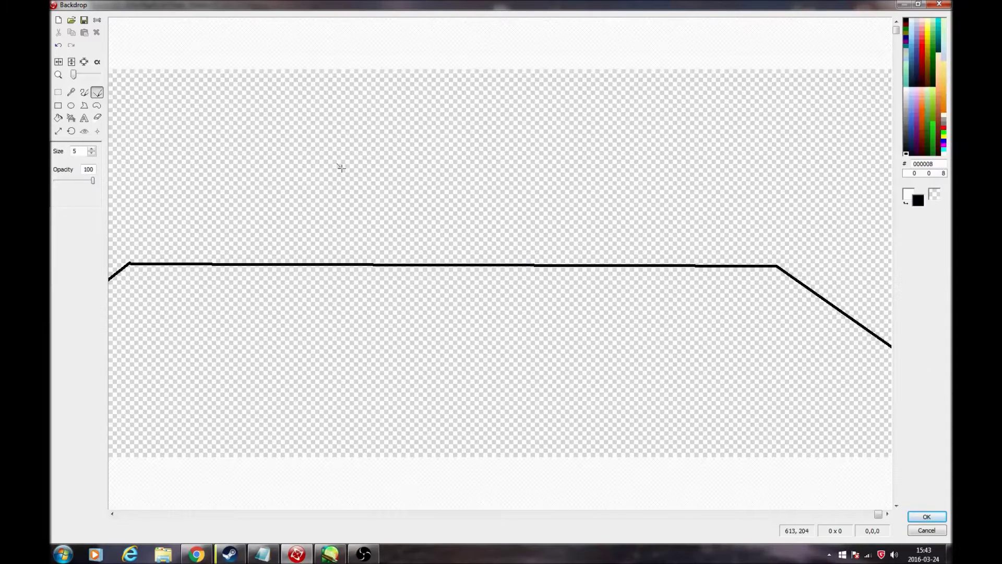
# Step: Draw two black vertical wall edges from the floor outline's corners up to the image's upper edge
pyautogui.moveTo(776, 266); pyautogui.dragTo(781, 38)
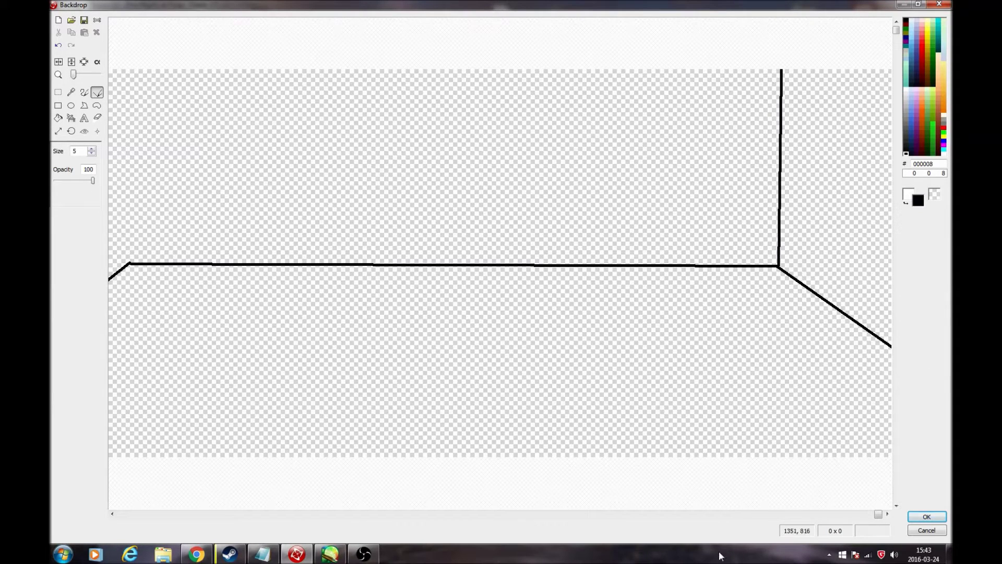
pyautogui.moveTo(881, 517); pyautogui.dragTo(126, 493)
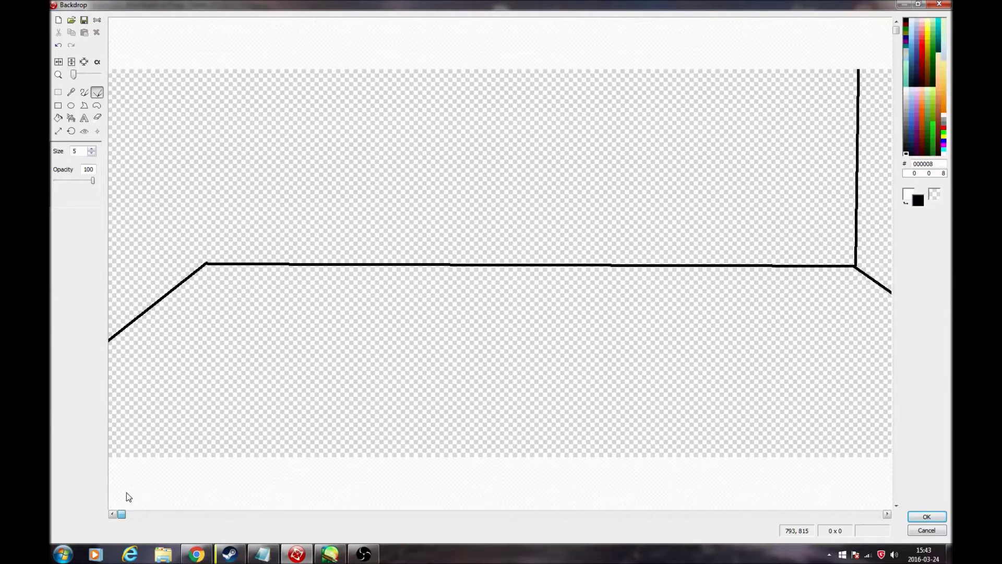
pyautogui.moveTo(206, 260)
pyautogui.mouseDown()
pyautogui.moveTo(233, 49)
pyautogui.moveTo(209, 41)
pyautogui.mouseUp()
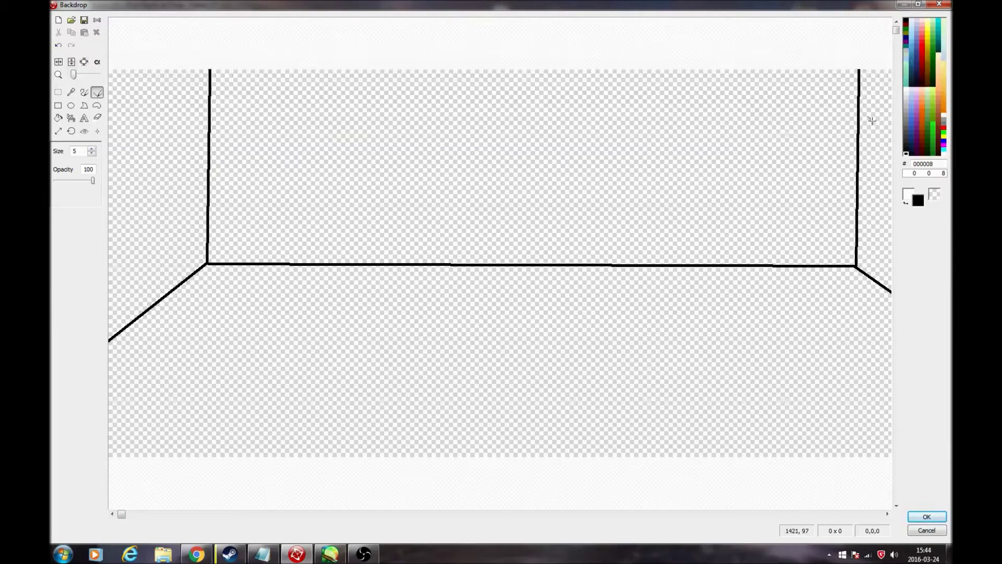
# Step: Fill the back wall and both side walls with yellow F7DF7B
pyautogui.click(944, 72)
pyautogui.click(58, 118)
pyautogui.click(214, 144)
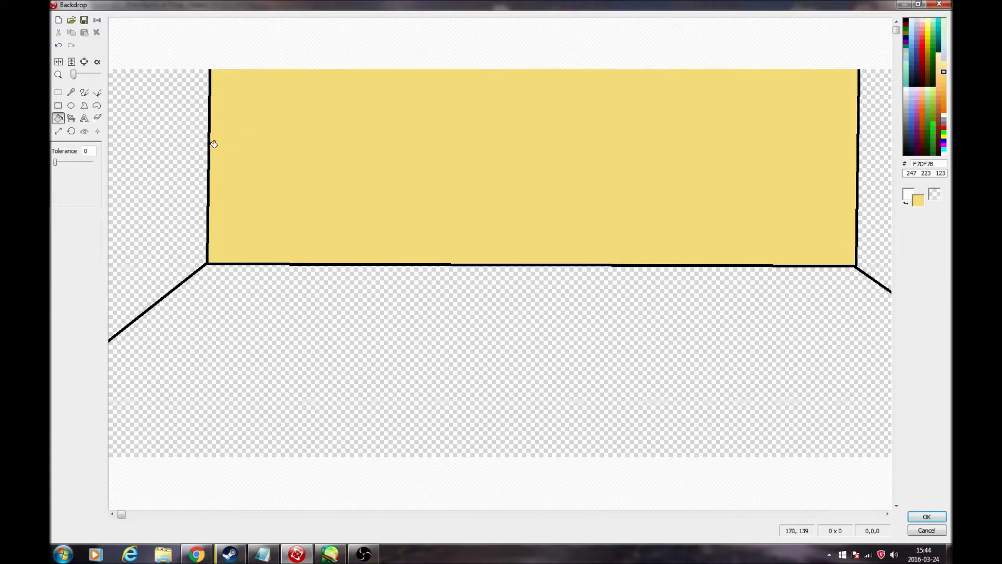
pyautogui.click(197, 142)
pyautogui.click(881, 185)
# Step: Fill the floor with orange F37700 and apply the edited backdrop image
pyautogui.click(944, 111)
pyautogui.click(845, 407)
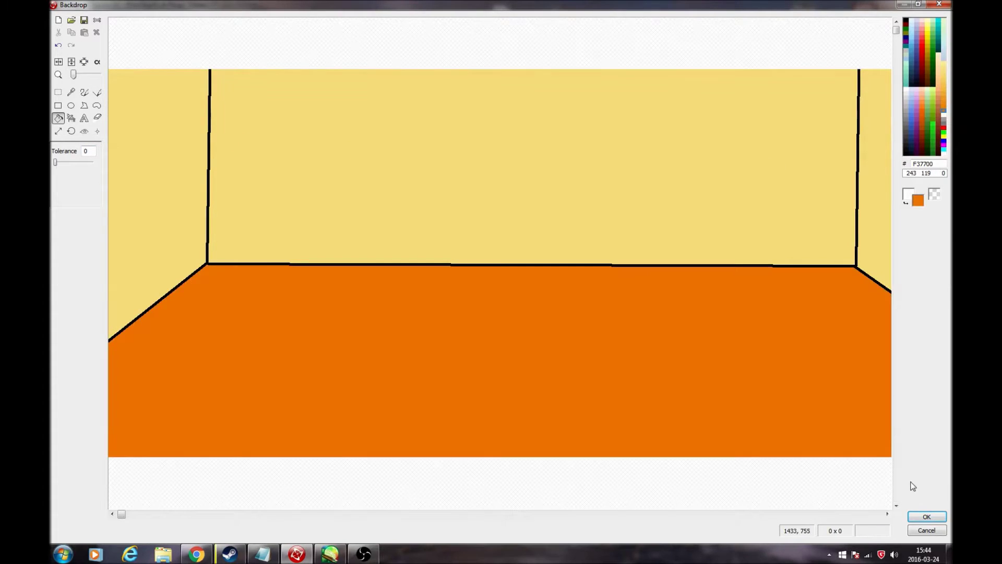
pyautogui.click(922, 515)
# Step: Set the Noc 1 frame's width to 1600, keeping its height at 720
pyautogui.click(525, 486)
pyautogui.moveTo(484, 526)
pyautogui.mouseDown()
pyautogui.moveTo(649, 527)
pyautogui.moveTo(496, 526)
pyautogui.mouseUp()
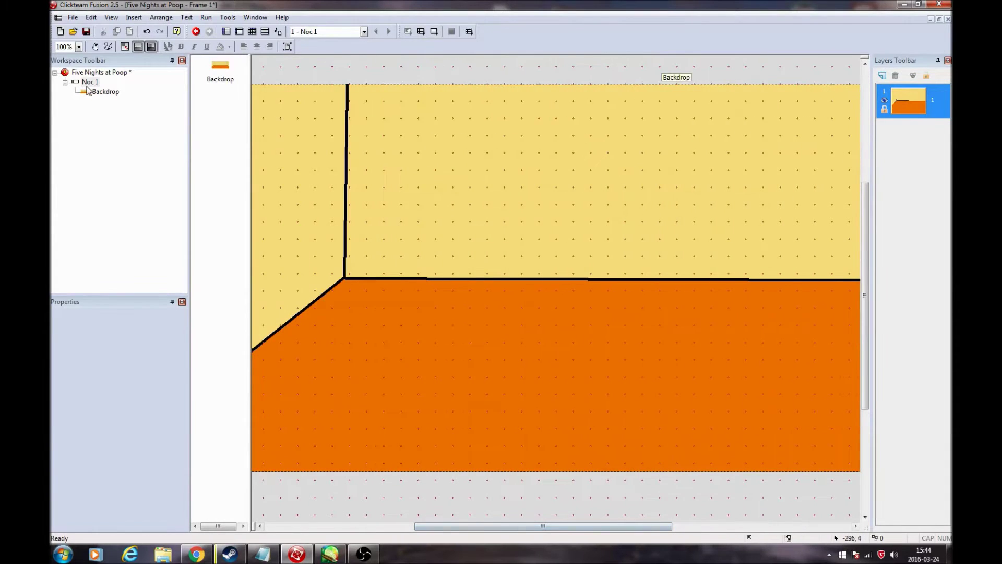
pyautogui.click(90, 83)
pyautogui.click(92, 83)
pyautogui.click(115, 84)
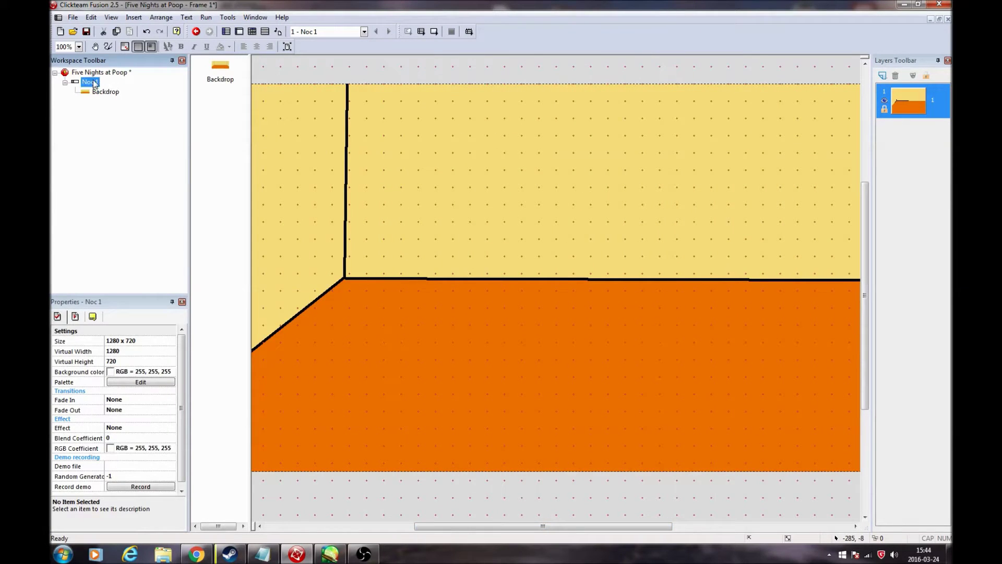
pyautogui.click(120, 341)
pyautogui.click(133, 341)
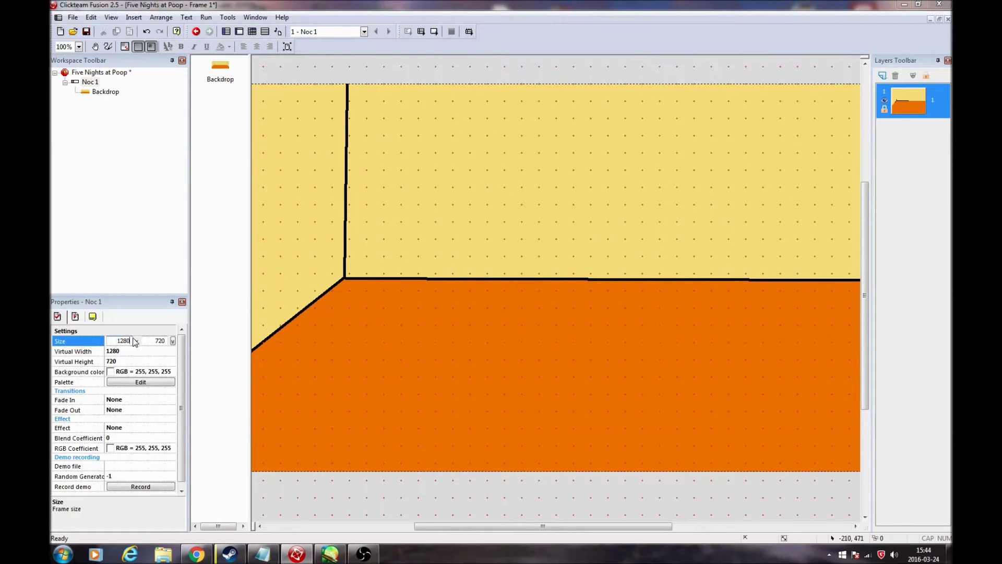
pyautogui.write('1600')
pyautogui.press('Return')
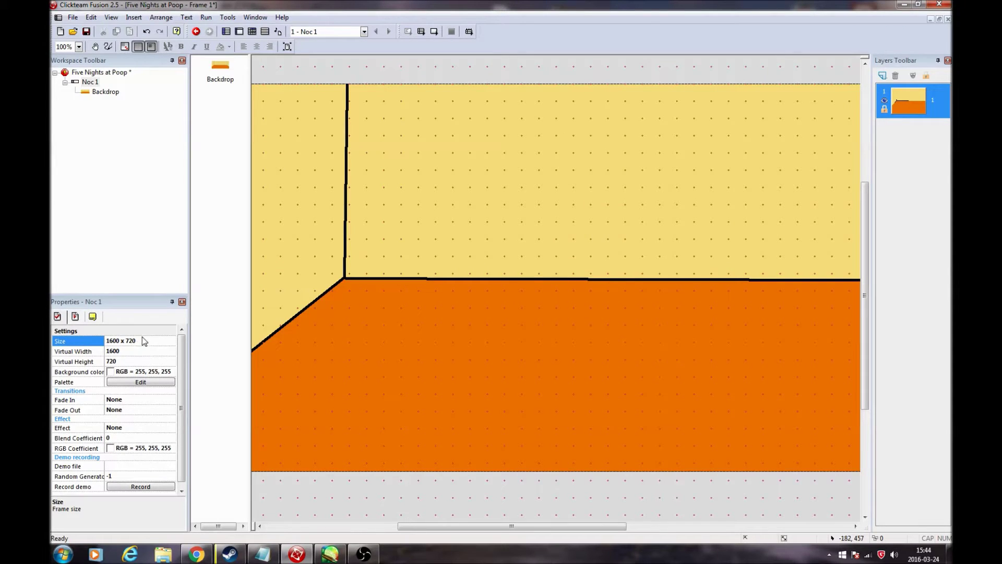
# Step: Insert an Active object in the empty area above the frame
pyautogui.moveTo(578, 525); pyautogui.dragTo(578, 499)
pyautogui.scroll(3, 574, 347)
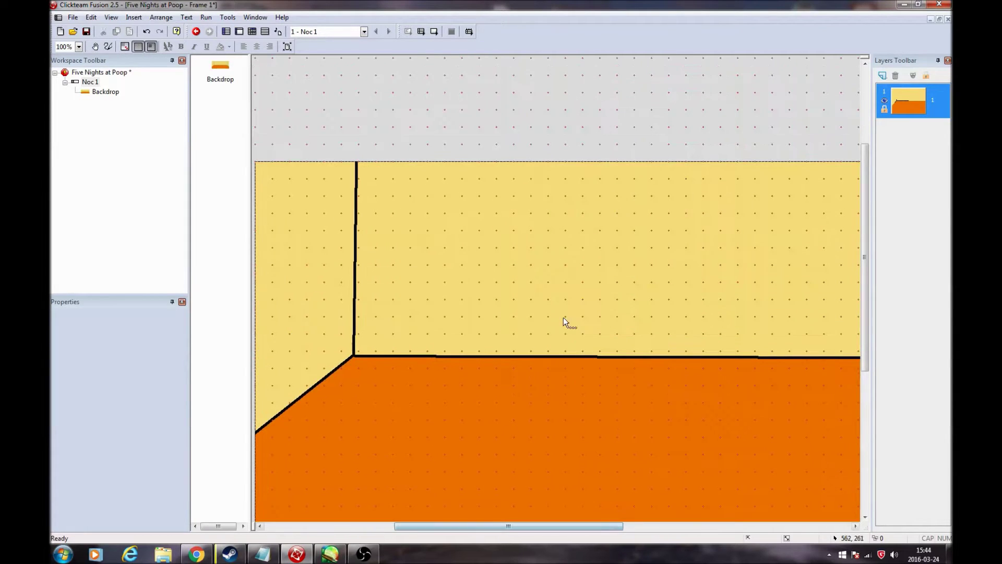
pyautogui.doubleClick(459, 94)
pyautogui.doubleClick(407, 127)
pyautogui.click(463, 128)
pyautogui.click(495, 130)
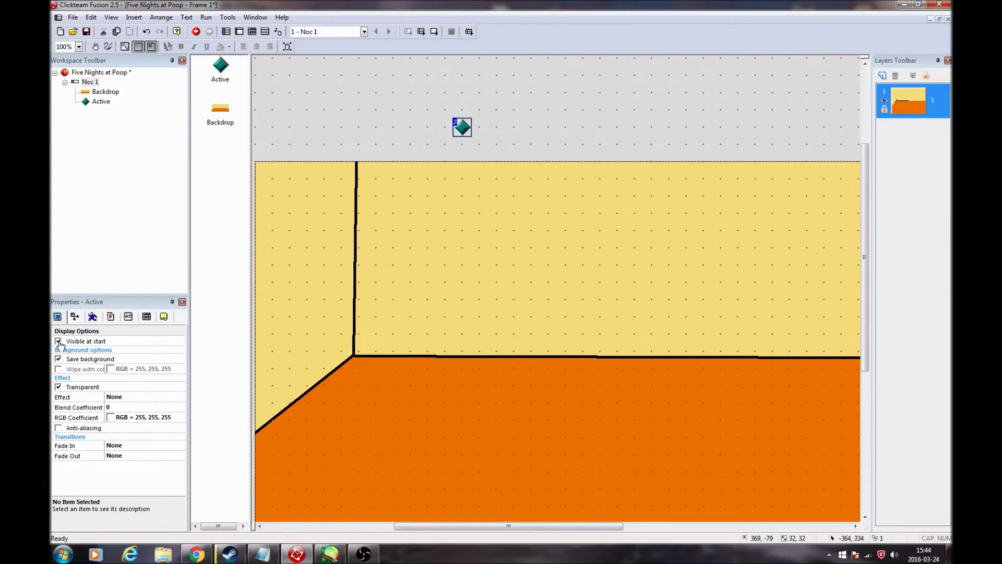
# Step: Move the Active object slightly right and closer to the frame's upper edge, still outside the frame, and deselect it
pyautogui.moveTo(461, 137); pyautogui.dragTo(459, 137)
pyautogui.moveTo(502, 527)
pyautogui.mouseDown()
pyautogui.moveTo(499, 543)
pyautogui.moveTo(462, 535)
pyautogui.moveTo(483, 525)
pyautogui.moveTo(581, 528)
pyautogui.moveTo(482, 515)
pyautogui.moveTo(503, 516)
pyautogui.mouseUp()
pyautogui.moveTo(493, 133); pyautogui.dragTo(536, 146)
pyautogui.click(535, 220)
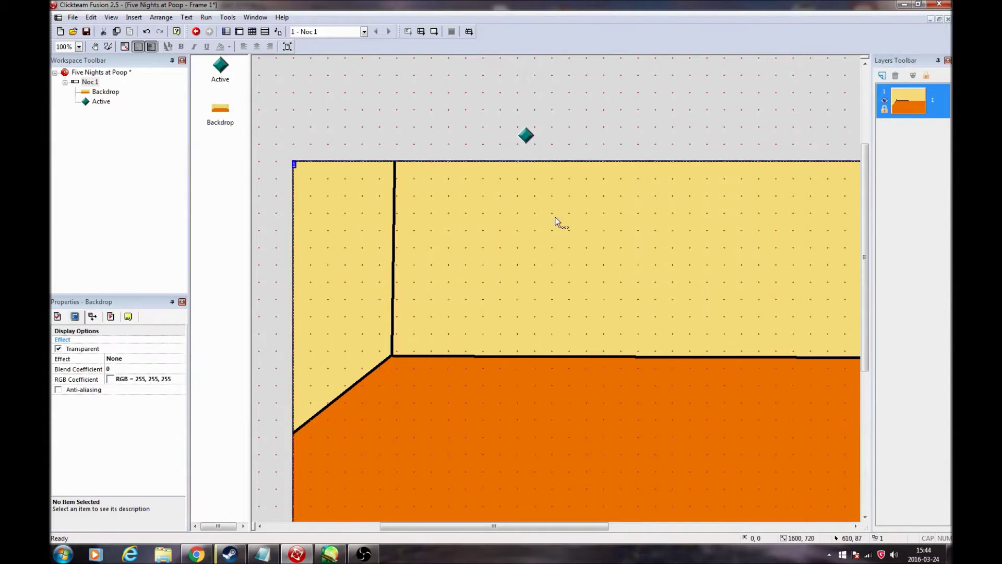
pyautogui.click(579, 124)
pyautogui.click(526, 137)
pyautogui.click(491, 122)
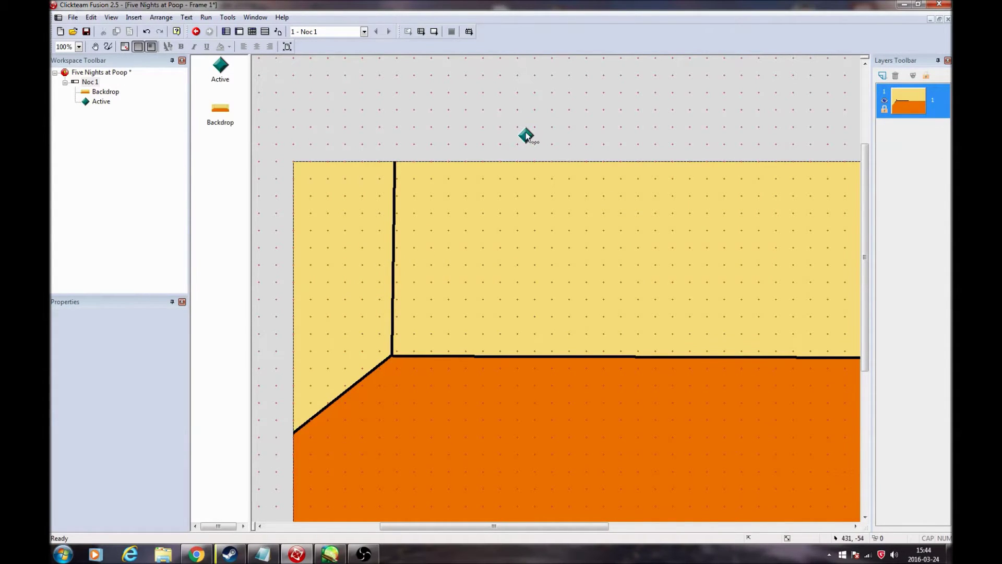
# Step: Open the event editor for Noc 1 and add an Always condition
pyautogui.click(252, 31)
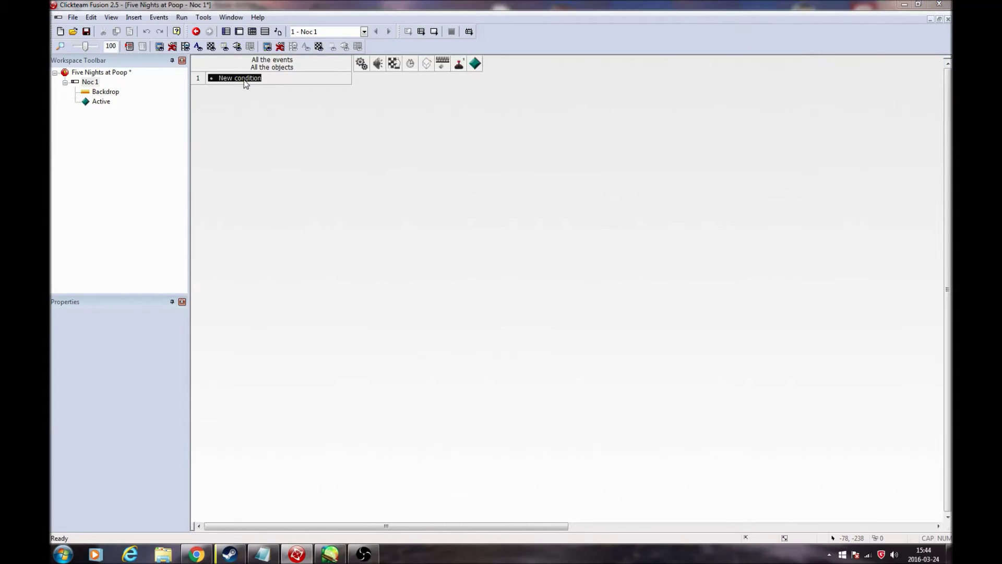
pyautogui.click(246, 84)
pyautogui.rightClick(391, 268)
pyautogui.click(413, 272)
# Step: Add an action to the Always event that sets the Active object's X coordinate to xmouse
pyautogui.rightClick(475, 82)
pyautogui.click(459, 87)
pyautogui.click(253, 30)
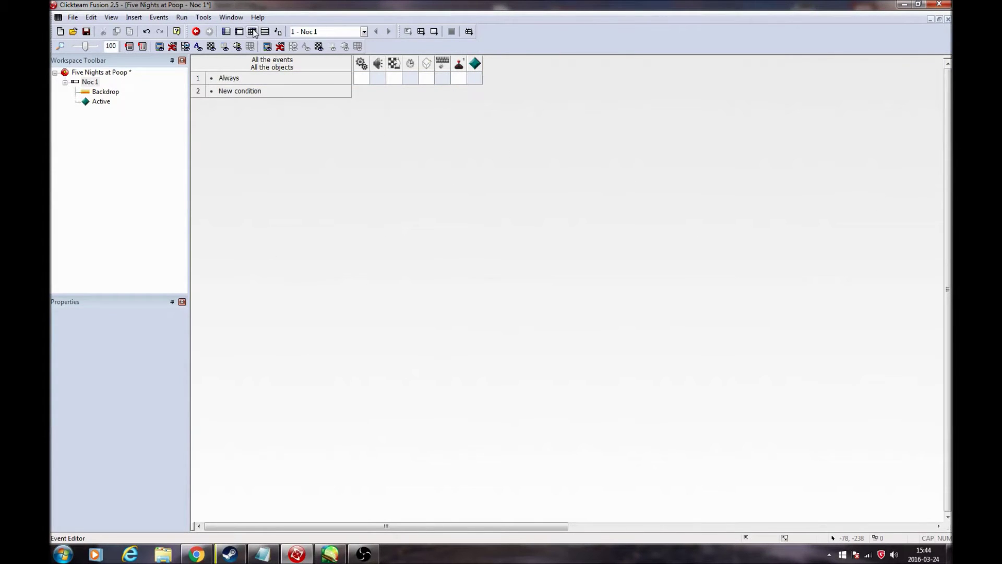
pyautogui.moveTo(229, 79)
pyautogui.mouseDown()
pyautogui.moveTo(292, 106)
pyautogui.moveTo(228, 80)
pyautogui.mouseUp()
pyautogui.click(475, 78)
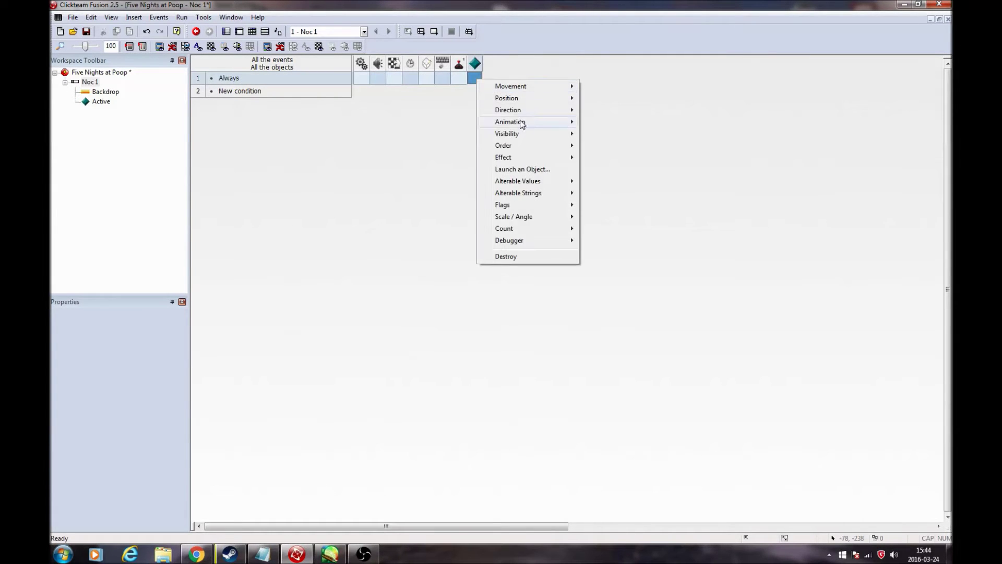
pyautogui.moveTo(510, 102)
pyautogui.click(618, 128)
pyautogui.write('x')
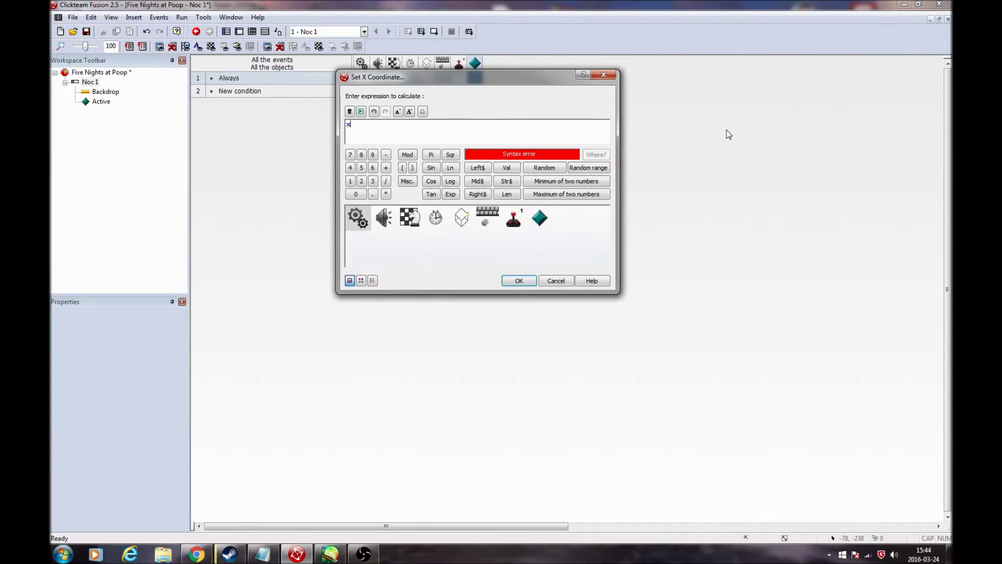
pyautogui.write('mouse')
pyautogui.press('Return')
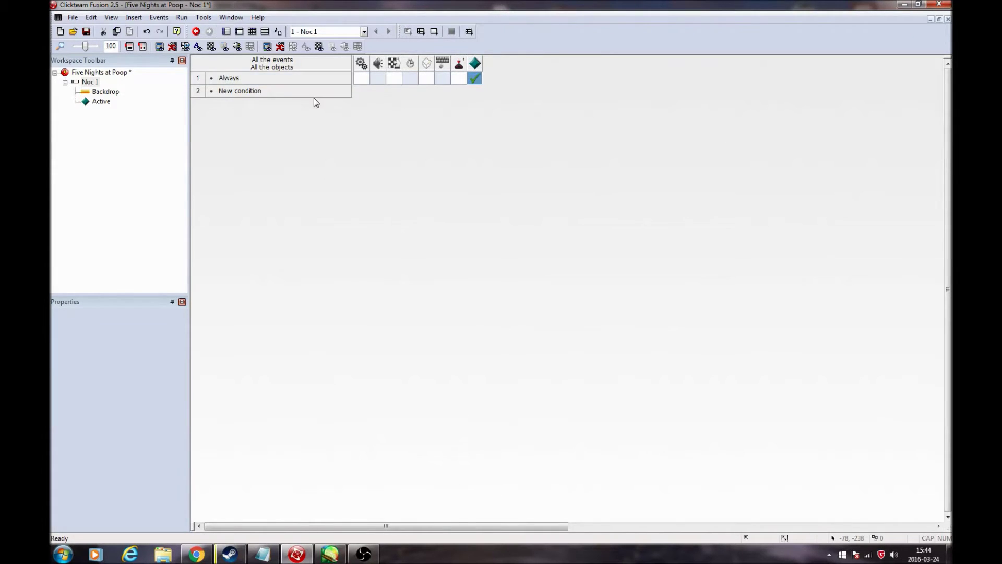
# Step: Center the window position at 0, 0 relative to the Active object in the Always event, and test-run the frame
pyautogui.rightClick(397, 78)
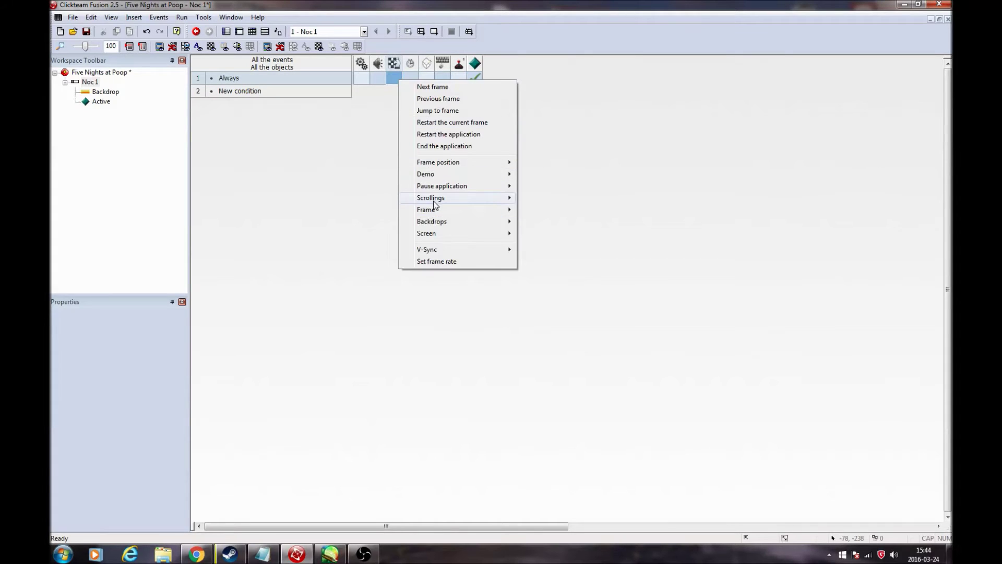
pyautogui.click(383, 80)
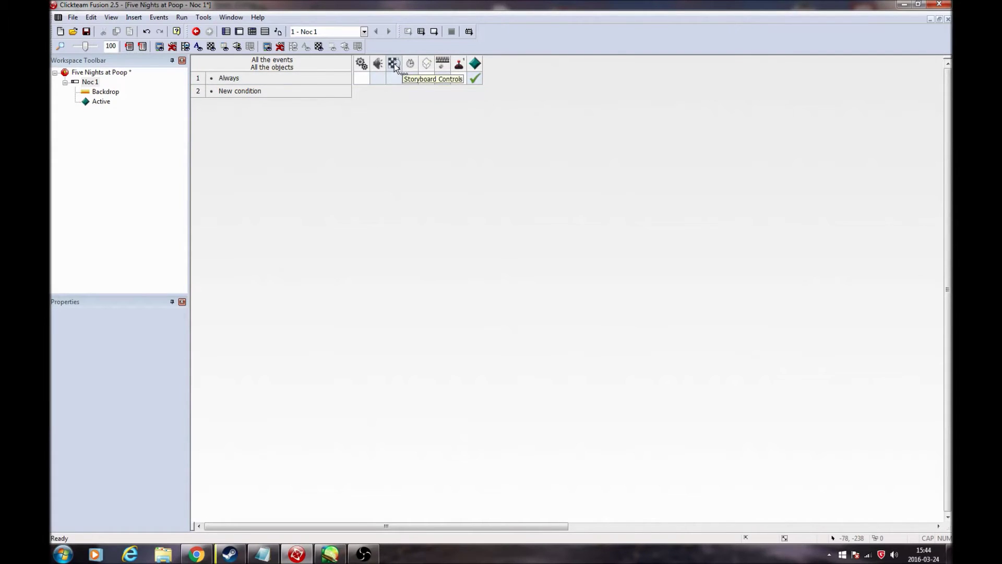
pyautogui.click(395, 77)
pyautogui.moveTo(437, 193)
pyautogui.click(541, 194)
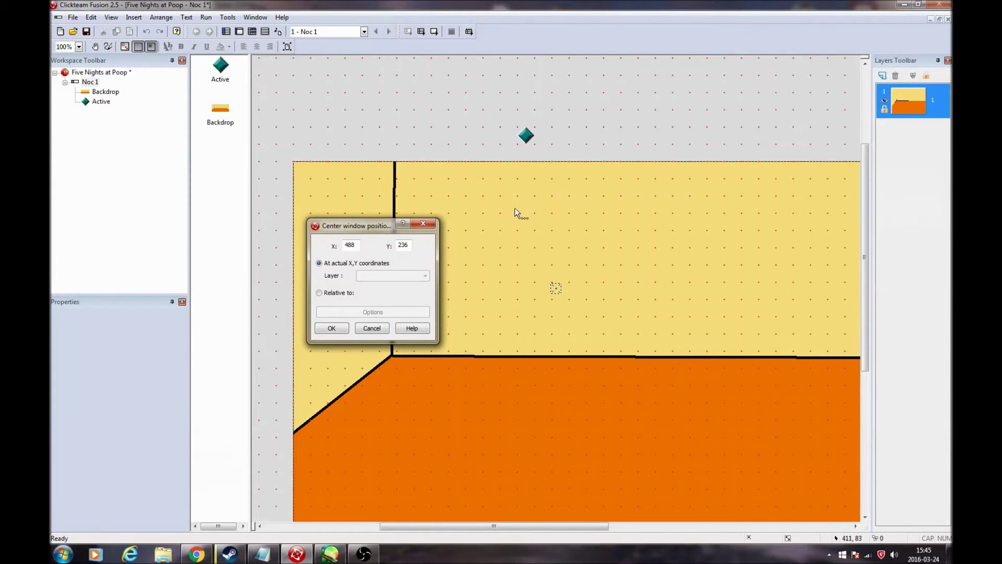
pyautogui.click(527, 136)
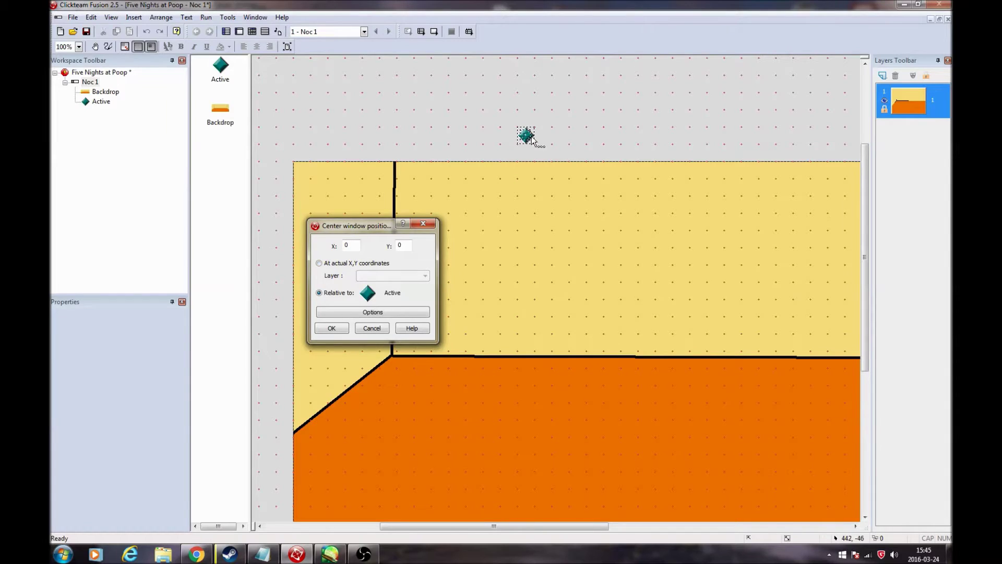
pyautogui.click(332, 328)
pyautogui.click(434, 32)
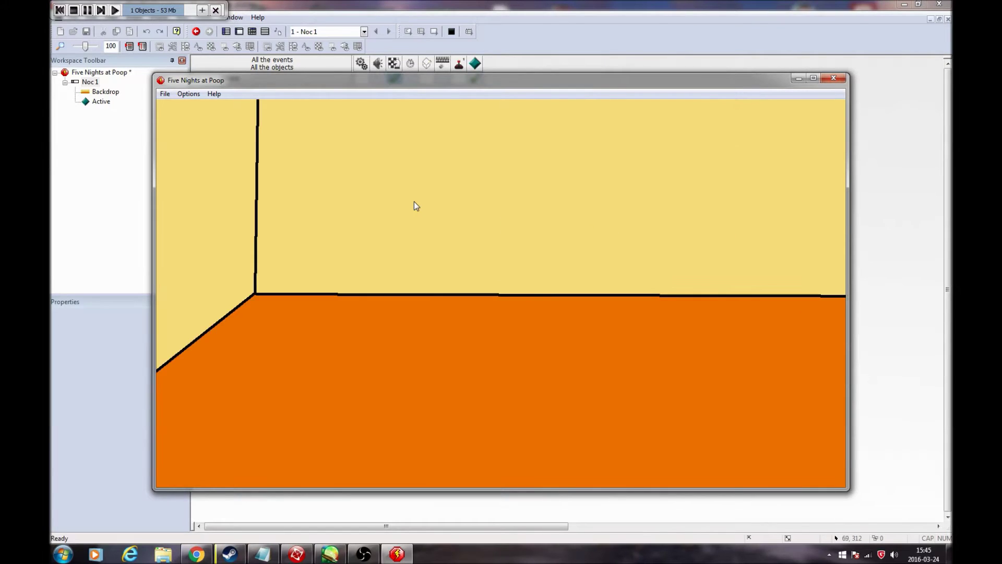
pyautogui.click(833, 78)
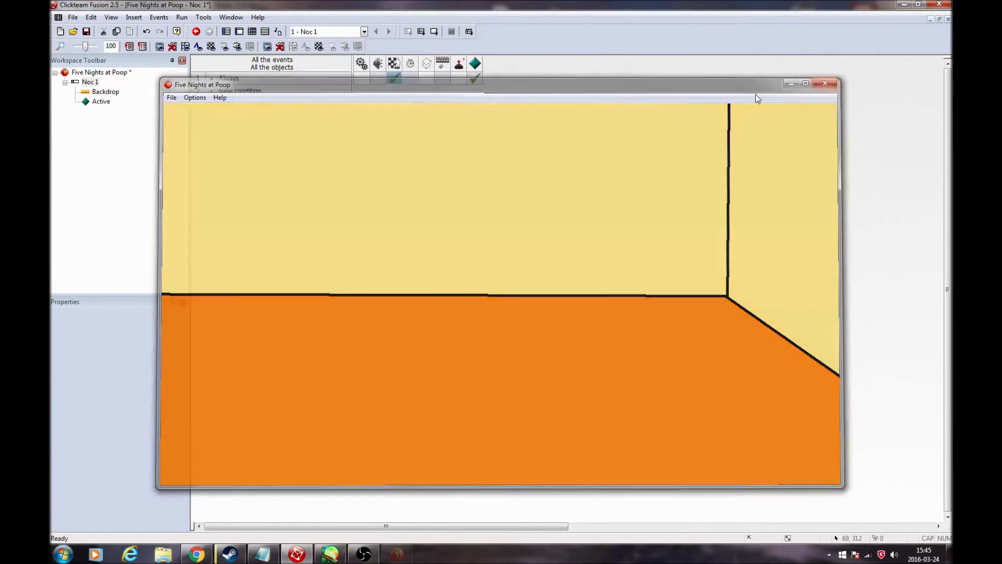
# Step: Insert a second Active object on the Noc 1 frame's left wall and stretch it to about 127 by 350 pixels
pyautogui.click(91, 82)
pyautogui.doubleClick(91, 82)
pyautogui.doubleClick(479, 184)
pyautogui.click(411, 127)
pyautogui.doubleClick(411, 127)
pyautogui.click(416, 177)
pyautogui.moveTo(416, 178); pyautogui.dragTo(355, 420)
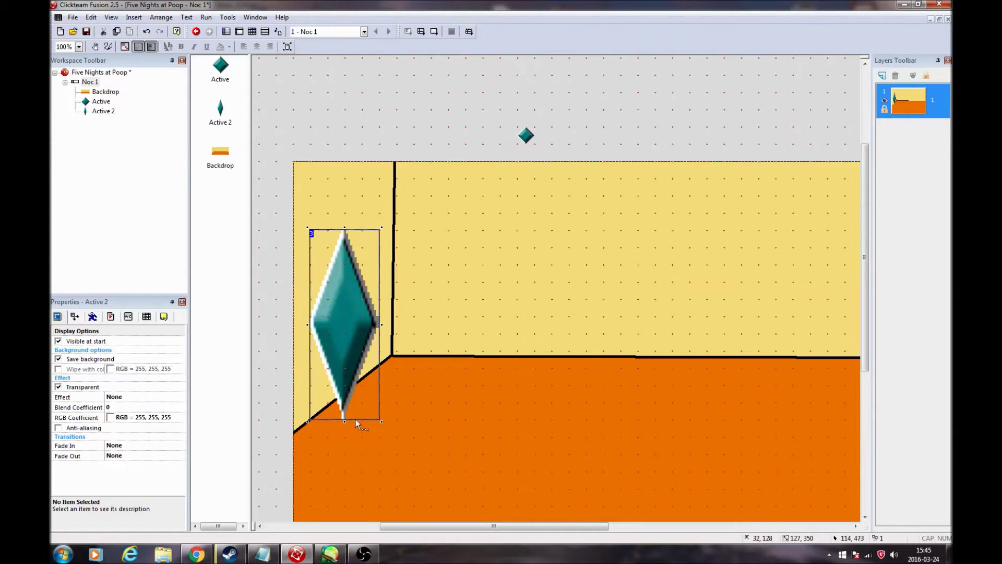
# Step: Clear Active 2's default image and draw a slanted door outline in black with a line size of 5
pyautogui.doubleClick(355, 420)
pyautogui.click(58, 20)
pyautogui.click(97, 93)
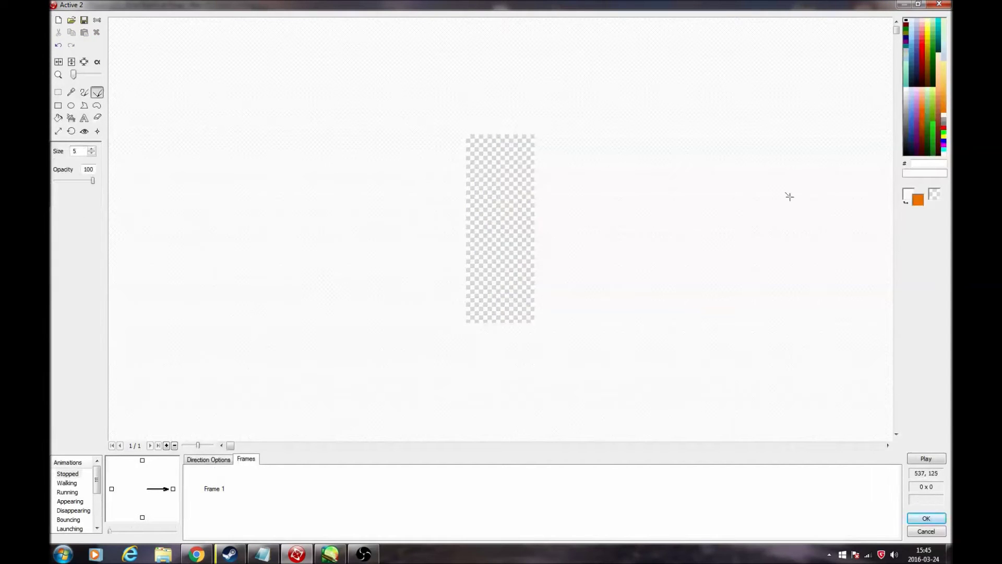
pyautogui.click(906, 153)
pyautogui.moveTo(463, 197)
pyautogui.mouseDown()
pyautogui.moveTo(534, 135)
pyautogui.moveTo(532, 283)
pyautogui.mouseUp()
pyautogui.hotkey('ctrl', 'z')
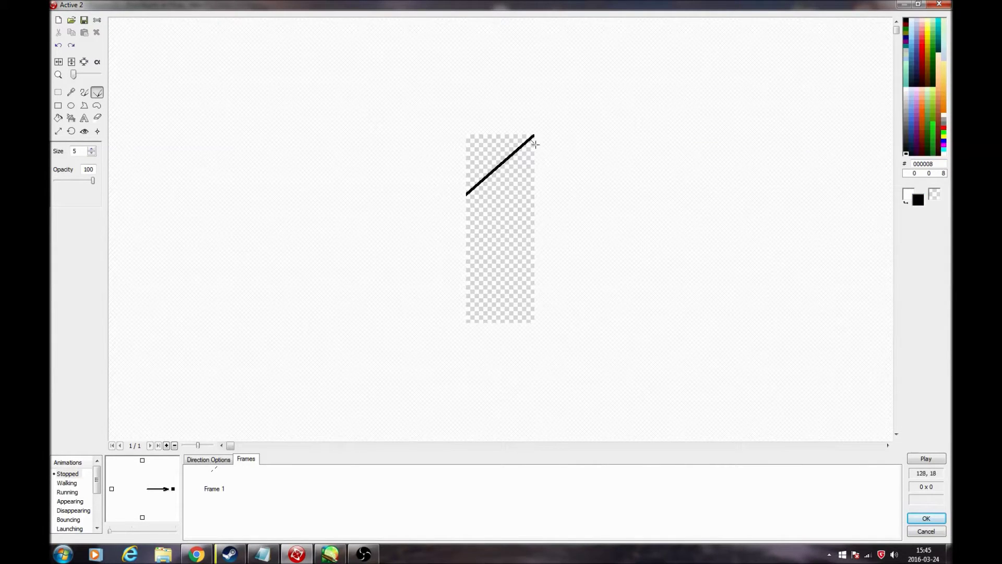
pyautogui.moveTo(533, 138)
pyautogui.mouseDown()
pyautogui.moveTo(532, 287)
pyautogui.moveTo(467, 326)
pyautogui.moveTo(528, 280)
pyautogui.mouseUp()
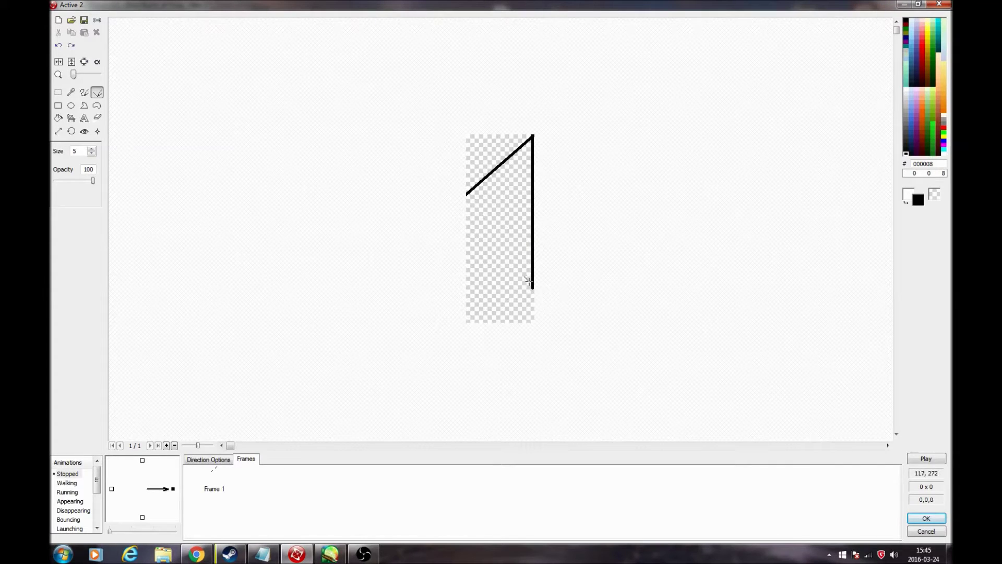
pyautogui.hotkey('ctrl', 'z')
pyautogui.moveTo(532, 138); pyautogui.dragTo(533, 265)
pyautogui.moveTo(465, 193)
pyautogui.mouseDown()
pyautogui.moveTo(467, 327)
pyautogui.moveTo(532, 265)
pyautogui.mouseUp()
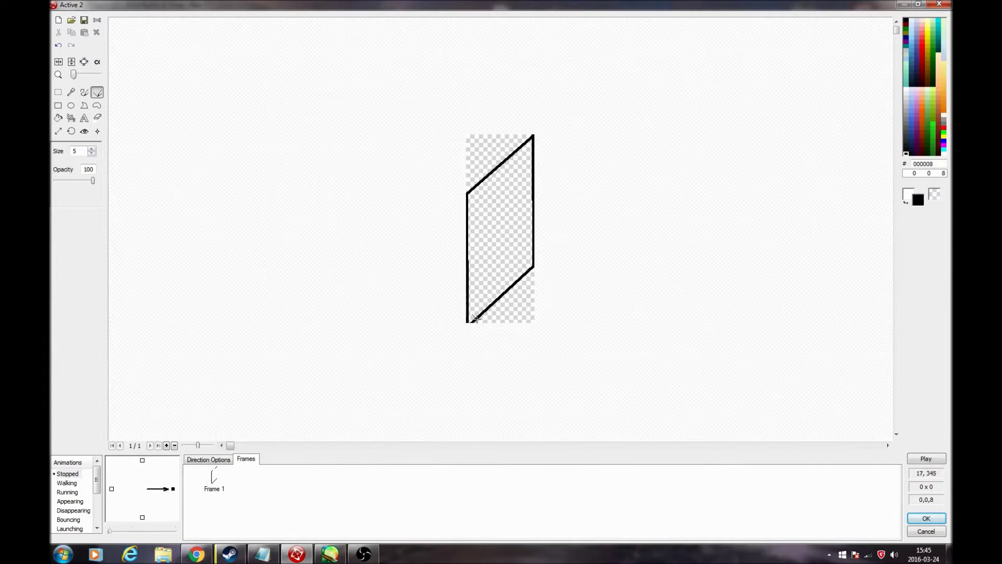
# Step: Fill the inside of the door outline with brown and accept the image
pyautogui.scroll(1, 521, 251)
pyautogui.scroll(-1, 523, 249)
pyautogui.click(58, 118)
pyautogui.click(500, 218)
pyautogui.click(926, 518)
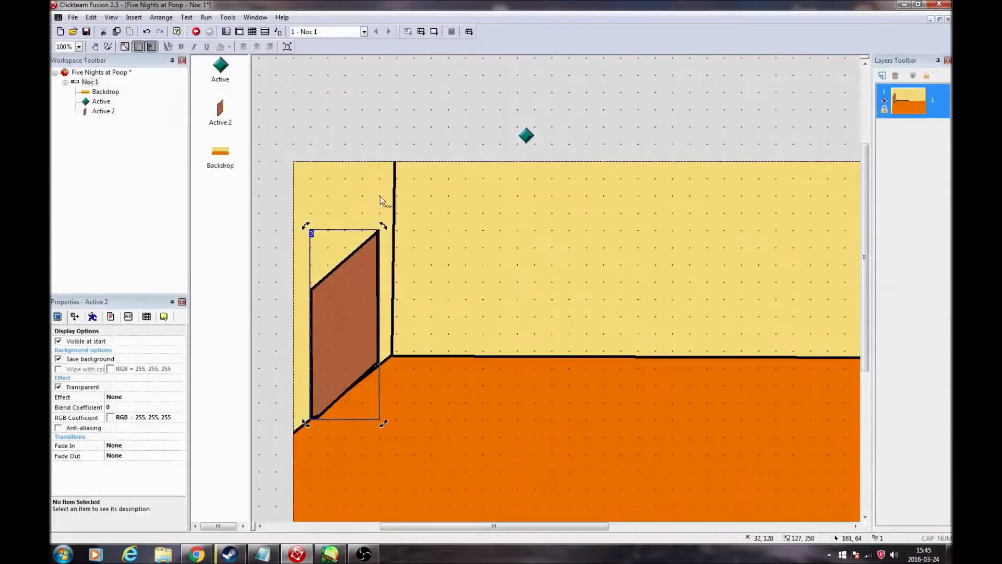
# Step: Nudge the door slightly left and down along the left wall to about X 28, Y 131
pyautogui.press('Left')
pyautogui.press('Left')
pyautogui.press('Left')
pyautogui.press('Down')
pyautogui.press('Down')
pyautogui.press('Down')
pyautogui.press('Down')
pyautogui.press('Down')
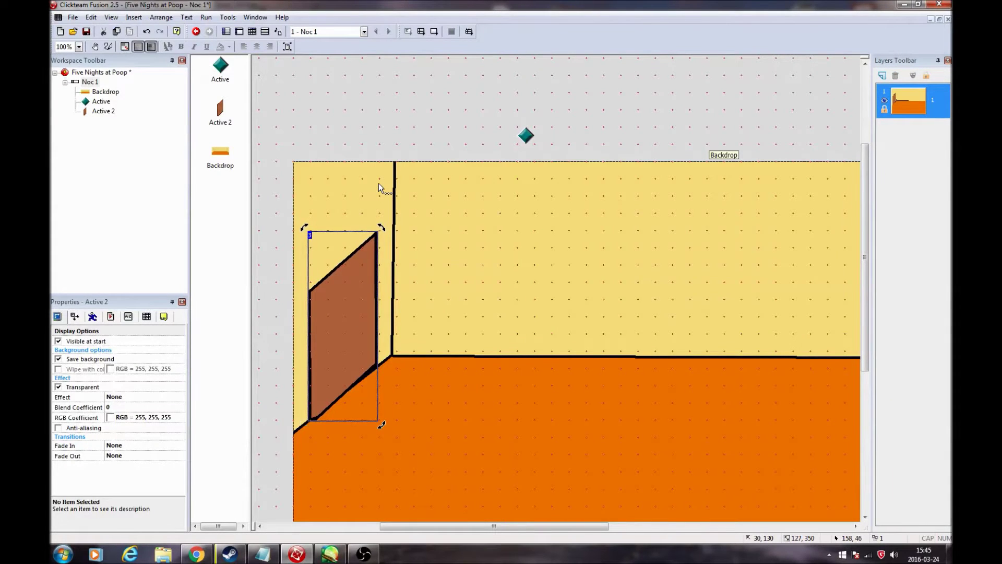
pyautogui.press('Up')
pyautogui.press('Up')
pyautogui.press('Left')
pyautogui.click(360, 112)
pyautogui.click(357, 287)
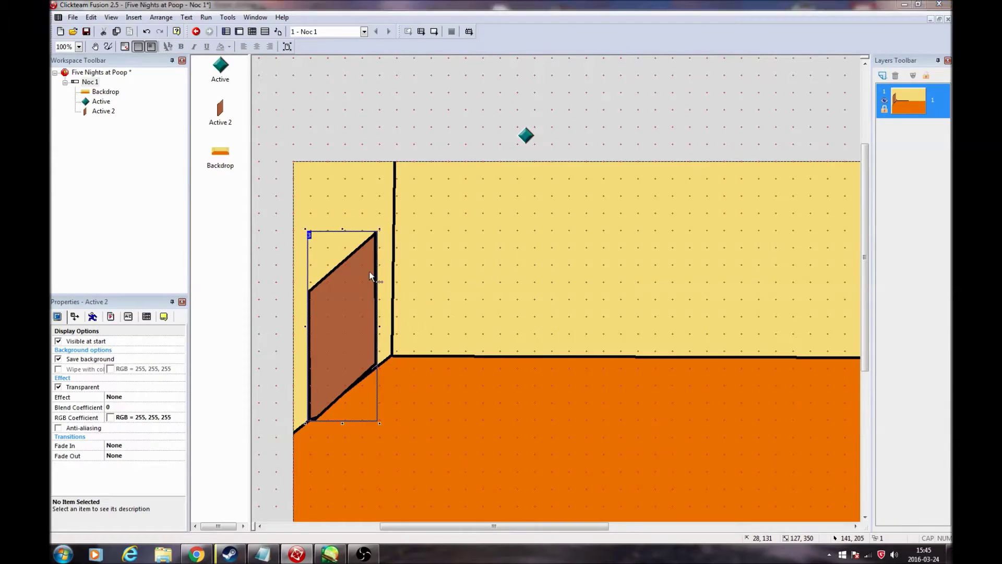
# Step: Draw a slanted black line across the door's lower part and fill the strip beneath it with grey A0A0A4
pyautogui.doubleClick(368, 272)
pyautogui.click(97, 92)
pyautogui.click(906, 153)
pyautogui.scroll(1, 495, 349)
pyautogui.moveTo(437, 373); pyautogui.dragTo(565, 269)
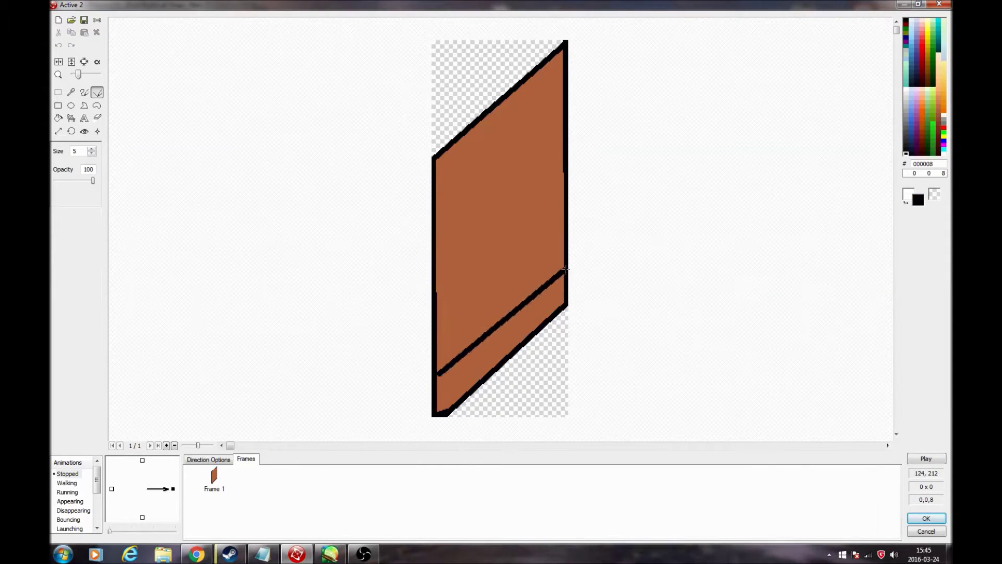
pyautogui.click(943, 121)
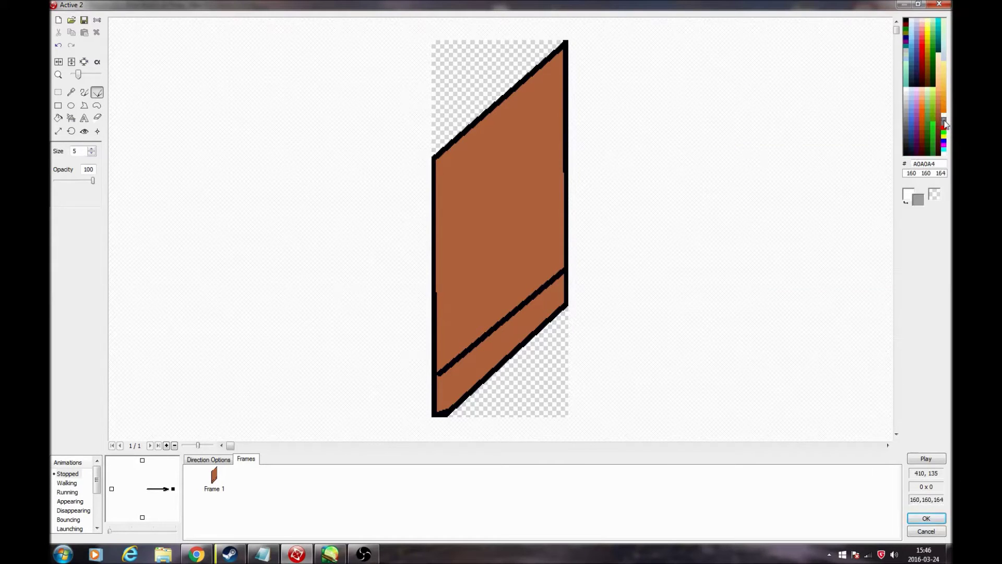
pyautogui.click(58, 118)
pyautogui.click(477, 354)
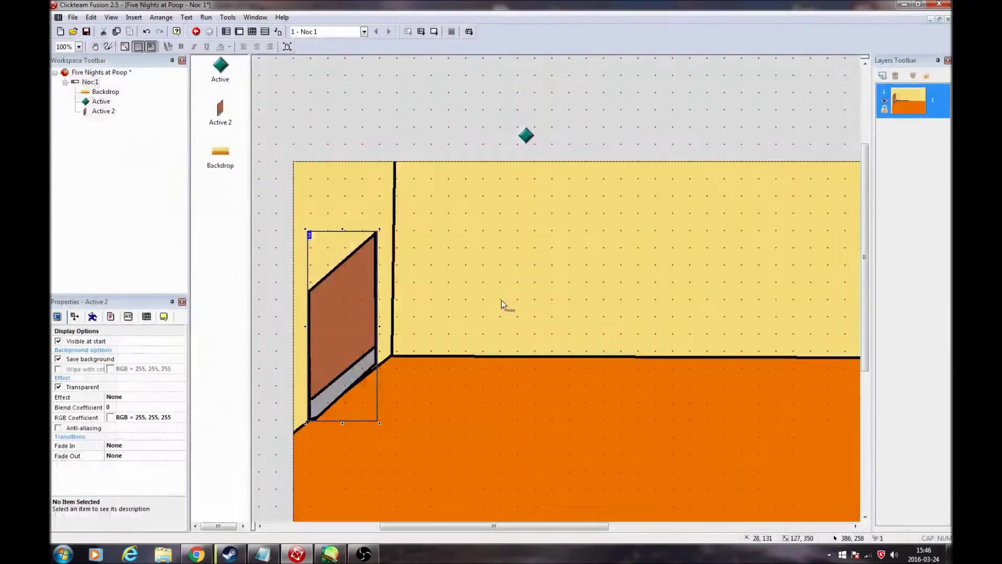
pyautogui.click(926, 517)
# Step: Shift the door a little further left and down to about X 24, Y 137 and deselect it
pyautogui.click(349, 340)
pyautogui.press('Down')
pyautogui.moveTo(352, 380); pyautogui.dragTo(350, 383)
pyautogui.click(358, 215)
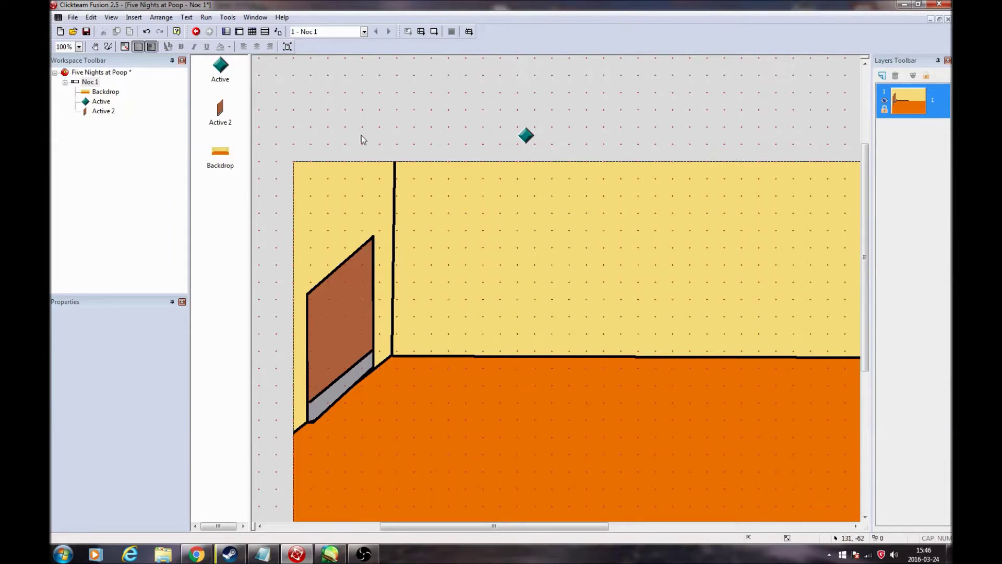
# Step: Open Active 2's image for editing and add a new animation named Otwieranie
pyautogui.click(362, 276)
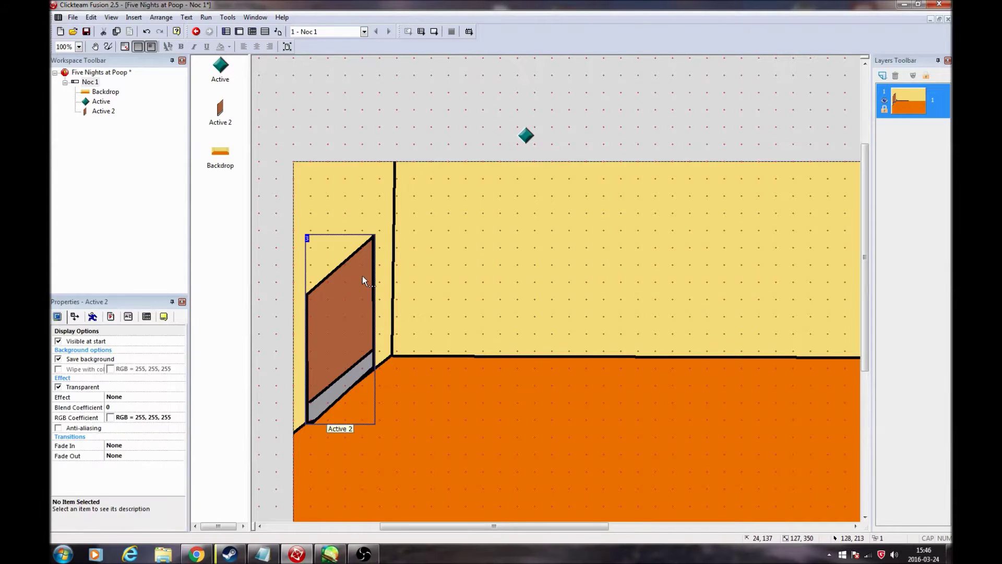
pyautogui.rightClick(362, 275)
pyautogui.click(375, 300)
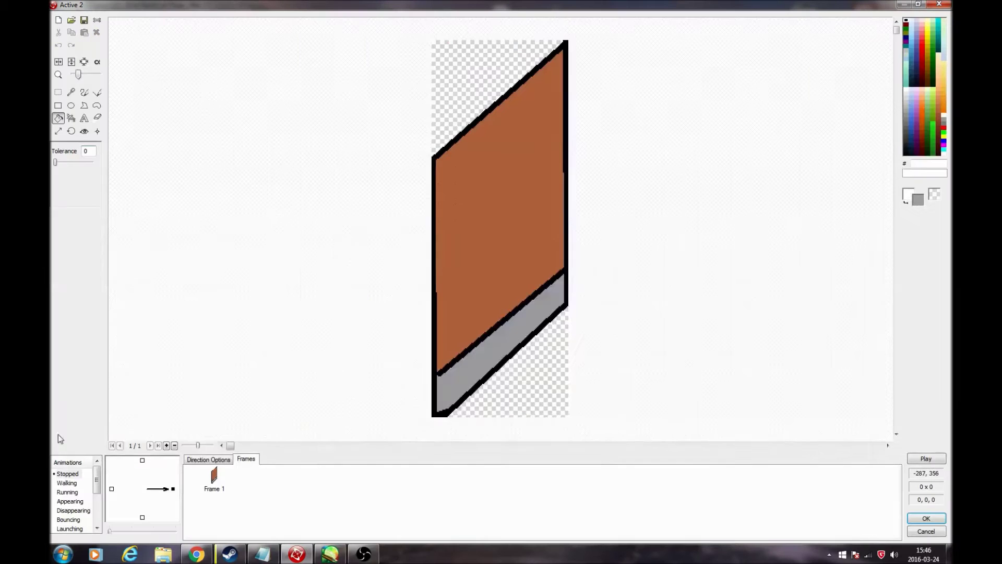
pyautogui.scroll(-2, 57, 487)
pyautogui.rightClick(76, 525)
pyautogui.click(369, 391)
pyautogui.scroll(1, 65, 495)
pyautogui.scroll(1, 67, 499)
pyautogui.scroll(-2, 87, 516)
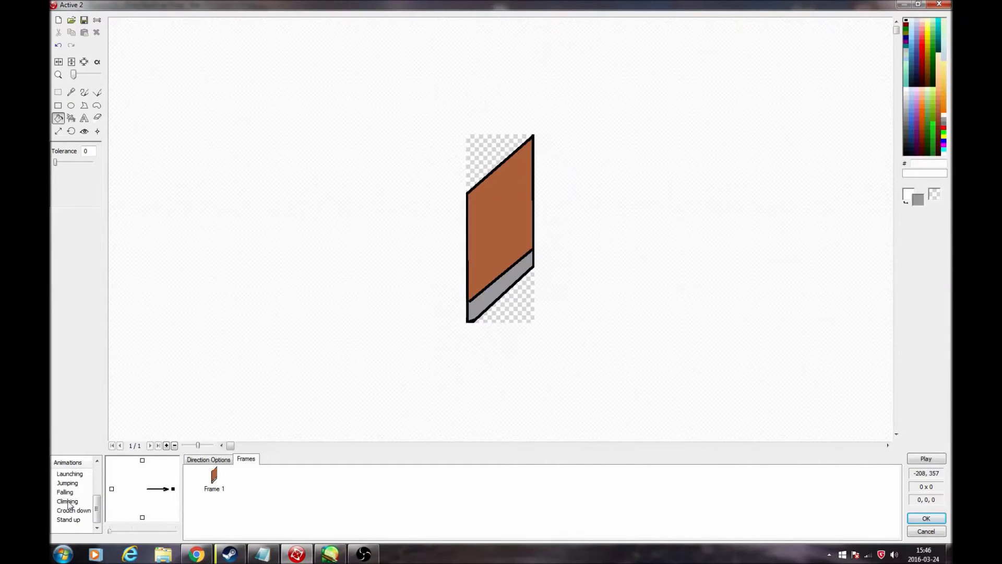
pyautogui.rightClick(69, 518)
pyautogui.click(89, 458)
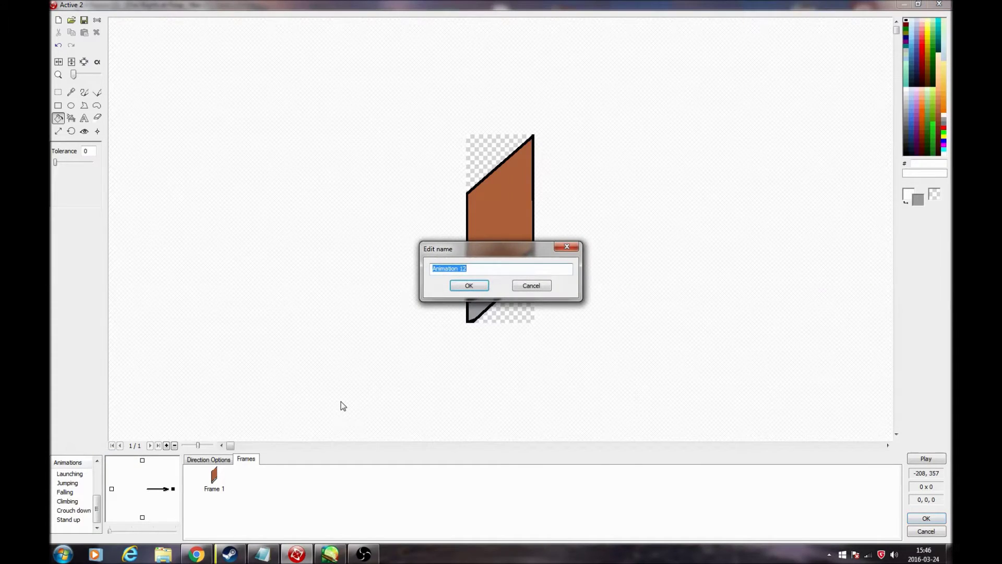
pyautogui.write('Za')
pyautogui.write('Otwieranie')
pyautogui.press('Return')
# Step: Copy the whole door image from the Stopped animation into the Otwieranie animation
pyautogui.scroll(3, 62, 490)
pyautogui.click(68, 474)
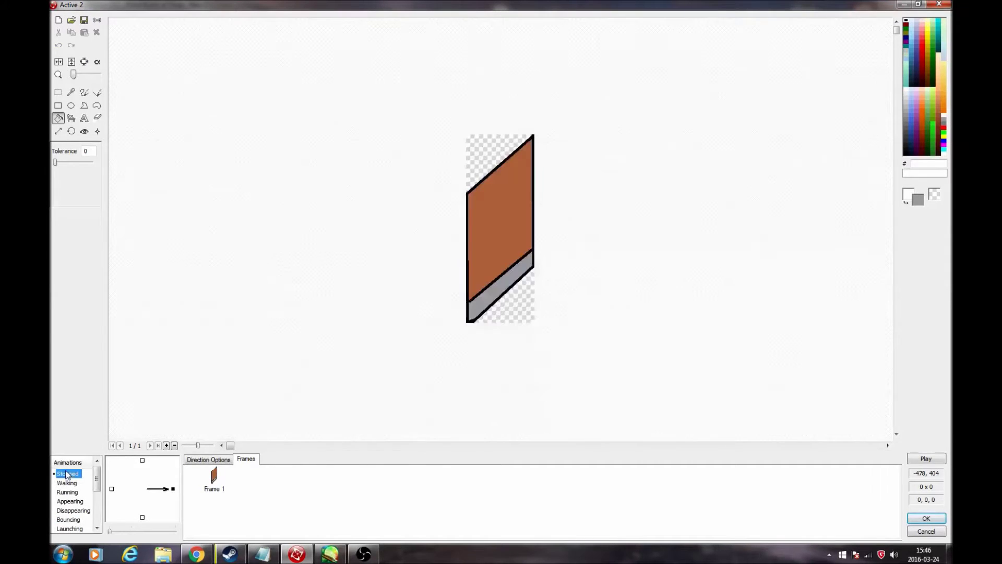
pyautogui.click(58, 92)
pyautogui.moveTo(378, 90); pyautogui.dragTo(703, 403)
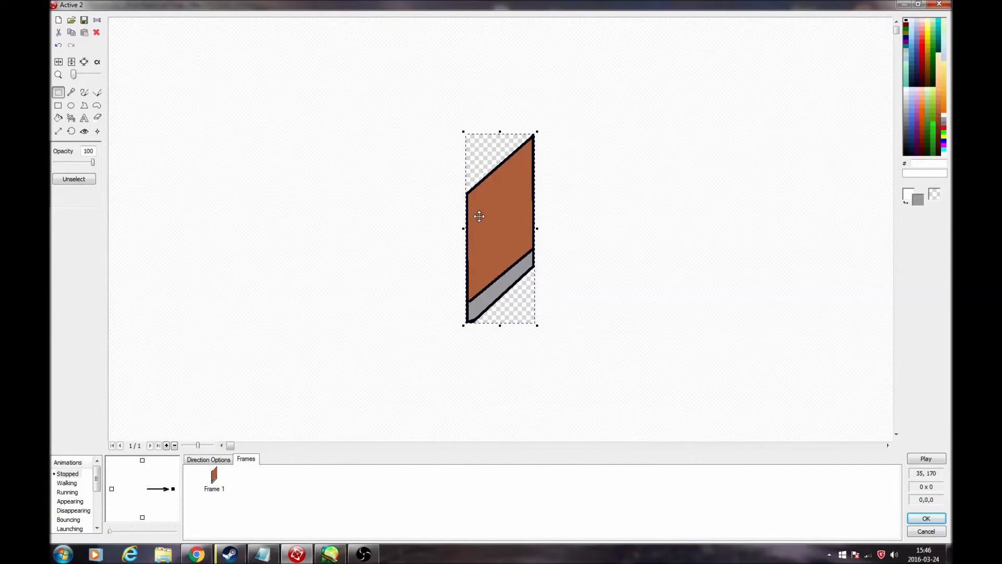
pyautogui.scroll(-3, 54, 525)
pyautogui.click(71, 519)
pyautogui.click(96, 33)
pyautogui.hotkey('ctrl', 'v')
pyautogui.click(540, 298)
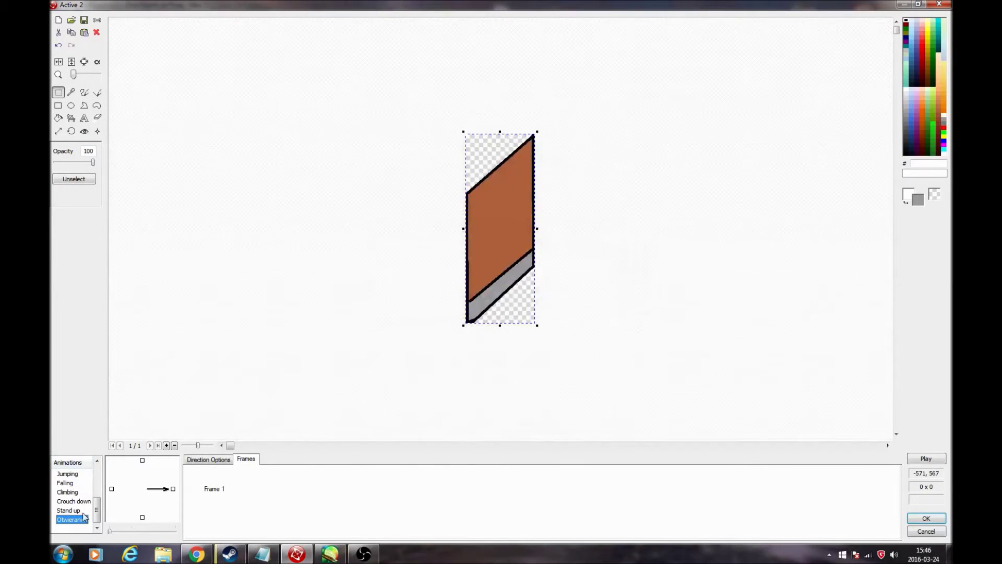
# Step: Select the entire door image in Frame 1 of Otwieranie and shift it slightly upward
pyautogui.click(217, 493)
pyautogui.moveTo(376, 96); pyautogui.dragTo(607, 357)
pyautogui.press('Up')
pyautogui.press('Up')
pyautogui.press('Up')
pyautogui.press('Up')
pyautogui.press('Up')
pyautogui.press('Up')
pyautogui.press('Up')
pyautogui.press('Up')
pyautogui.press('Up')
pyautogui.press('Up')
pyautogui.press('Up')
pyautogui.press('Up')
pyautogui.press('Up')
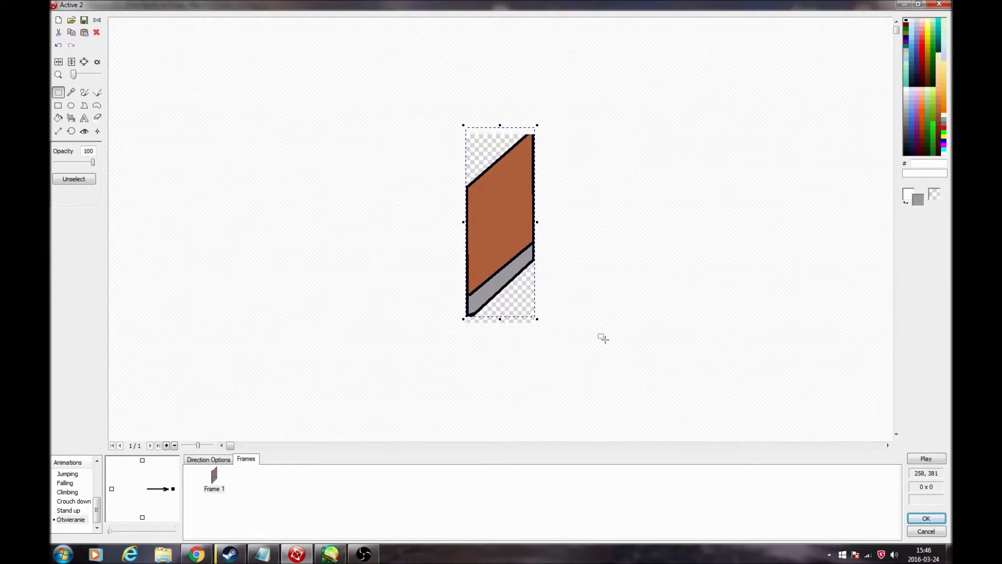
pyautogui.click(214, 475)
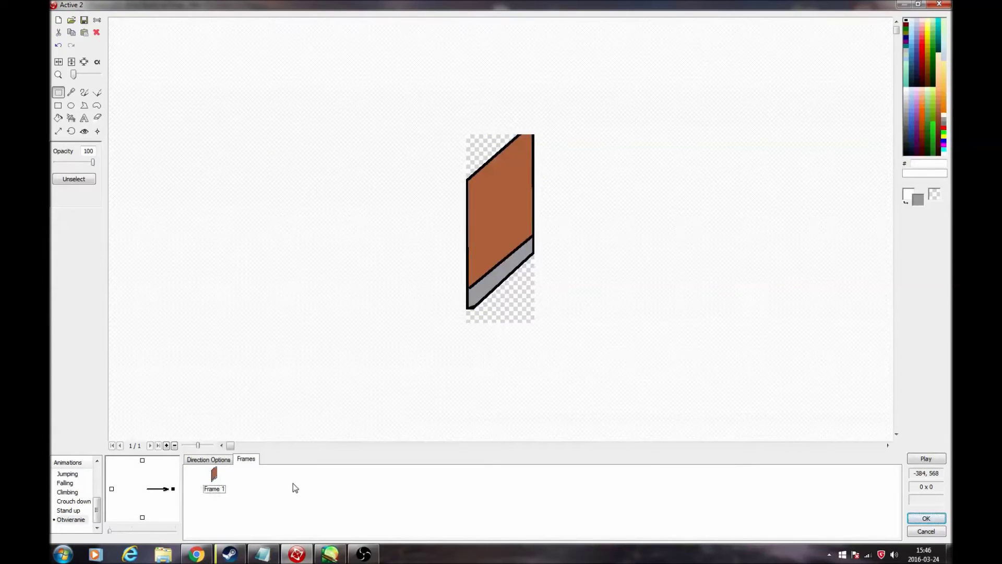
# Step: Duplicate Frame 1 of Otwieranie as Frame 2 and shift its door image further upward
pyautogui.click(214, 477)
pyautogui.hotkey('ctrl', 'c')
pyautogui.hotkey('ctrl', 'v')
pyautogui.moveTo(355, 75); pyautogui.dragTo(643, 367)
pyautogui.press('Up')
pyautogui.press('Up')
pyautogui.press('Up')
pyautogui.press('Up')
pyautogui.press('Up')
pyautogui.press('Up')
pyautogui.press('Up')
pyautogui.press('Up')
pyautogui.press('Up')
pyautogui.press('Up')
pyautogui.press('Up')
pyautogui.press('Up')
pyautogui.press('Up')
pyautogui.press('Up')
pyautogui.press('Up')
pyautogui.press('Up')
pyautogui.press('Up')
pyautogui.press('Up')
pyautogui.press('Up')
pyautogui.press('Up')
pyautogui.press('Up')
pyautogui.press('Up')
pyautogui.press('Up')
pyautogui.press('Up')
pyautogui.press('Up')
pyautogui.press('Up')
pyautogui.press('Up')
pyautogui.press('Up')
pyautogui.press('Up')
pyautogui.press('Up')
pyautogui.press('Up')
pyautogui.press('Up')
pyautogui.click(568, 189)
# Step: Duplicate Frame 2 of Otwieranie as Frame 3 and shift its whole door image further upward
pyautogui.click(271, 486)
pyautogui.hotkey('ctrl', 'c')
pyautogui.hotkey('ctrl', 'v')
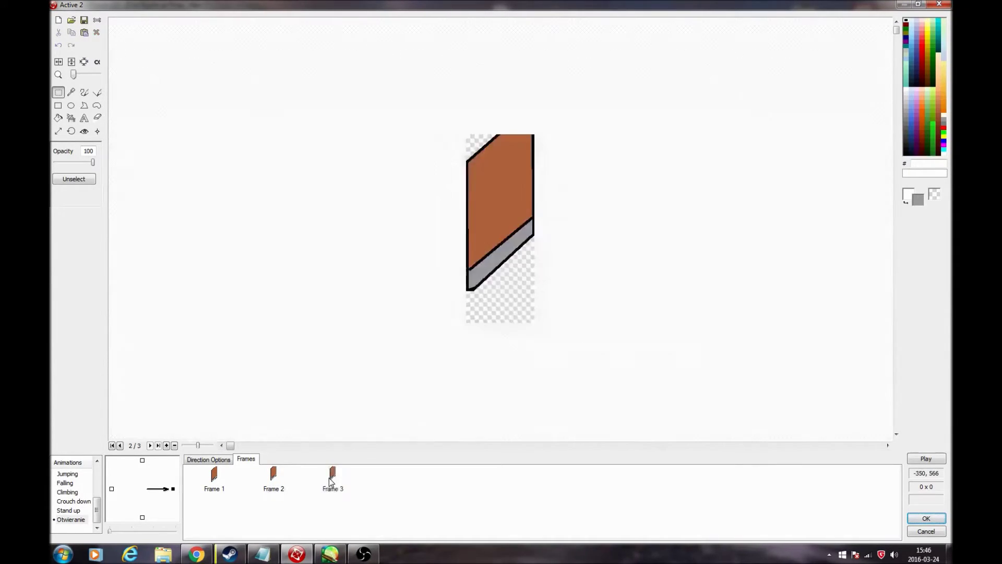
pyautogui.hotkey('ctrl', 'a')
pyautogui.press('Up')
pyautogui.press('Up')
pyautogui.press('Up')
pyautogui.press('Up')
pyautogui.press('Up')
pyautogui.press('Up')
pyautogui.press('Up')
pyautogui.press('Up')
pyautogui.press('Up')
pyautogui.press('Up')
pyautogui.press('Up')
pyautogui.press('Up')
pyautogui.press('Up')
pyautogui.press('Up')
pyautogui.press('Up')
pyautogui.press('Up')
pyautogui.press('Up')
pyautogui.press('Up')
pyautogui.press('Up')
pyautogui.press('Up')
pyautogui.click(586, 282)
# Step: Duplicate Frame 3 of Otwieranie as Frame 4 and move its whole door image up another notch
pyautogui.click(341, 488)
pyautogui.hotkey('ctrl', 'c')
pyautogui.hotkey('ctrl', 'v')
pyautogui.click(401, 484)
pyautogui.hotkey('ctrl', 'a')
pyautogui.press('Up')
pyautogui.press('Up')
pyautogui.press('Up')
pyautogui.press('Up')
pyautogui.press('Up')
pyautogui.press('Up')
pyautogui.press('Up')
pyautogui.press('Up')
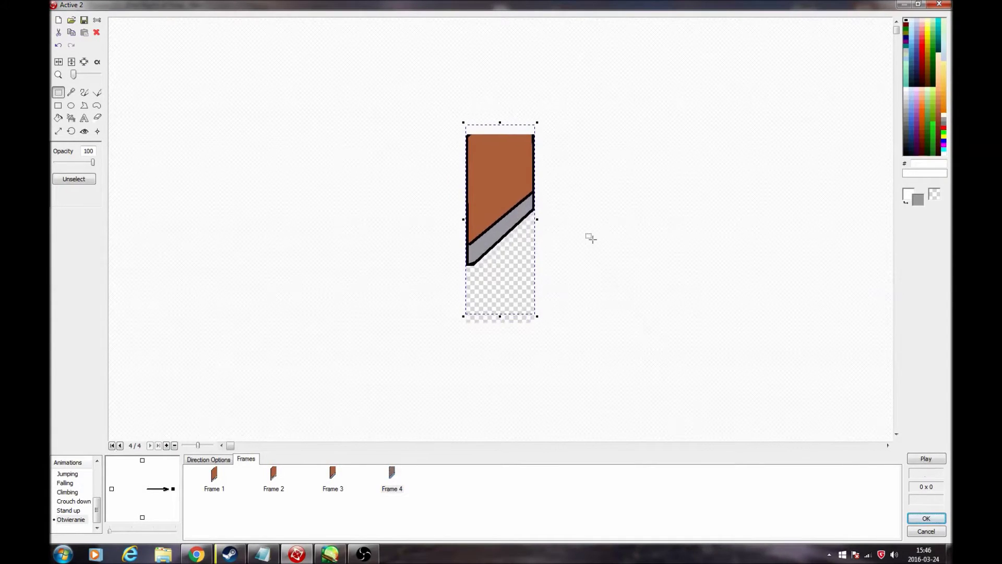
pyautogui.click(584, 230)
# Step: Duplicate Frame 4 of Otwieranie as Frame 5 and raise its whole door image further
pyautogui.click(396, 473)
pyautogui.hotkey('ctrl', 'c')
pyautogui.hotkey('ctrl', 'v')
pyautogui.click(442, 481)
pyautogui.hotkey('ctrl', 'a')
pyautogui.press('Up')
pyautogui.press('Up')
pyautogui.press('Up')
pyautogui.press('Up')
pyautogui.press('Up')
pyautogui.press('Up')
pyautogui.press('Up')
pyautogui.press('Up')
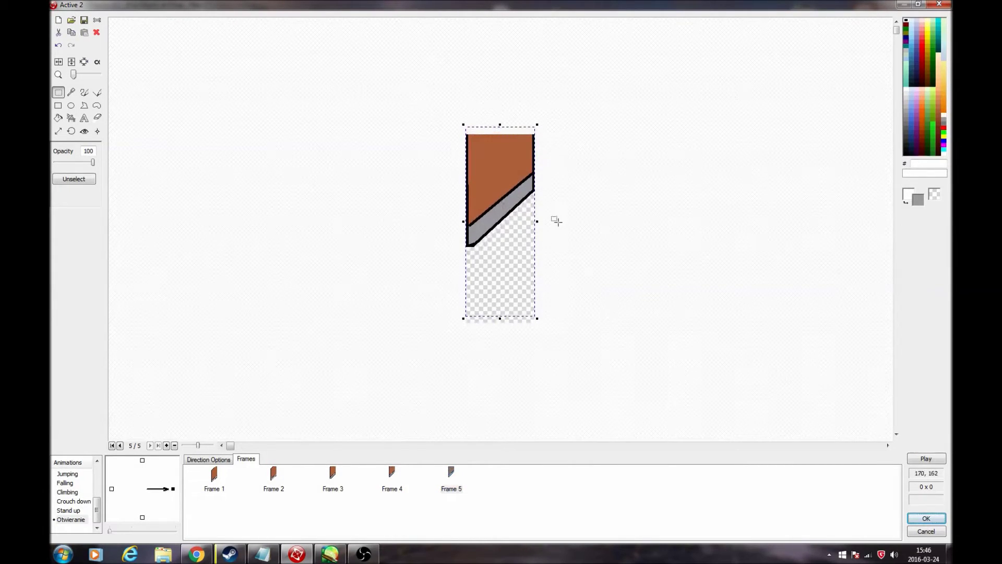
pyautogui.click(559, 209)
# Step: Duplicate Frame 5 of Otwieranie as Frame 6 and shift its whole door image further upward
pyautogui.click(452, 475)
pyautogui.hotkey('ctrl', 'c')
pyautogui.hotkey('ctrl', 'v')
pyautogui.click(510, 475)
pyautogui.hotkey('ctrl', 'a')
pyautogui.press('Up')
pyautogui.press('Up')
pyautogui.press('Up')
pyautogui.press('Up')
pyautogui.press('Up')
pyautogui.press('Up')
pyautogui.press('Up')
pyautogui.press('Up')
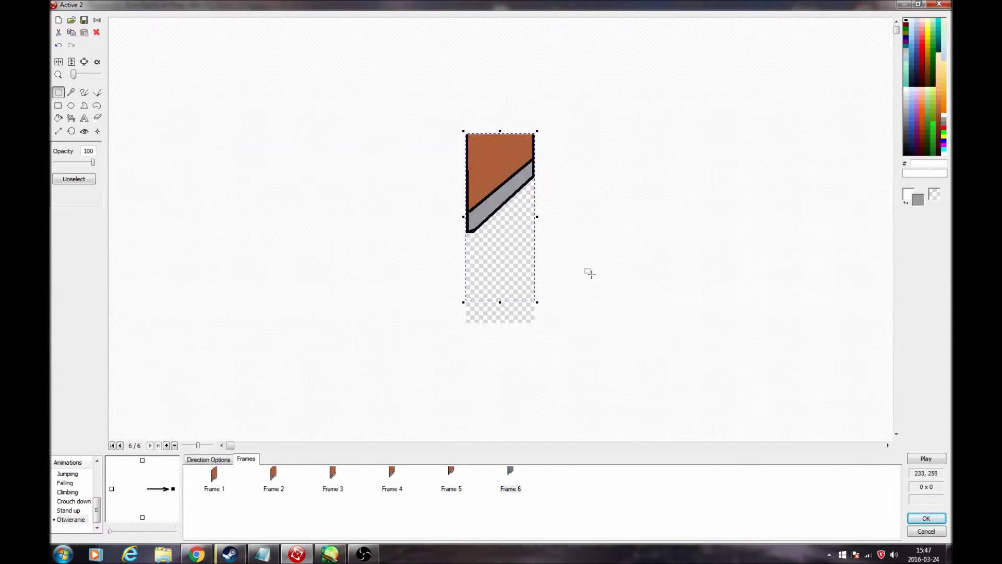
pyautogui.click(527, 397)
# Step: Duplicate Frame 6 of Otwieranie as Frame 7 and raise its door image until mostly the grey bottom edge remains
pyautogui.click(511, 475)
pyautogui.hotkey('ctrl', 'c')
pyautogui.hotkey('ctrl', 'v')
pyautogui.click(569, 474)
pyautogui.hotkey('ctrl', 'a')
pyautogui.press('Up')
pyautogui.press('Up')
pyautogui.press('Up')
pyautogui.press('Up')
pyautogui.press('Up')
pyautogui.press('Up')
pyautogui.press('Up')
pyautogui.press('Up')
pyautogui.press('Up')
pyautogui.press('Up')
pyautogui.press('Up')
pyautogui.press('Up')
pyautogui.click(554, 197)
# Step: Duplicate Frame 7 of Otwieranie as Frame 8 and raise its door image until only a small corner remains
pyautogui.click(574, 488)
pyautogui.hotkey('ctrl', 'c')
pyautogui.hotkey('ctrl', 'v')
pyautogui.click(621, 481)
pyautogui.hotkey('ctrl', 'a')
pyautogui.press('Up')
pyautogui.press('Up')
pyautogui.press('Up')
pyautogui.press('Up')
pyautogui.press('Up')
pyautogui.press('Up')
pyautogui.press('Up')
pyautogui.press('Up')
pyautogui.press('Up')
pyautogui.press('Up')
pyautogui.press('Up')
pyautogui.press('Up')
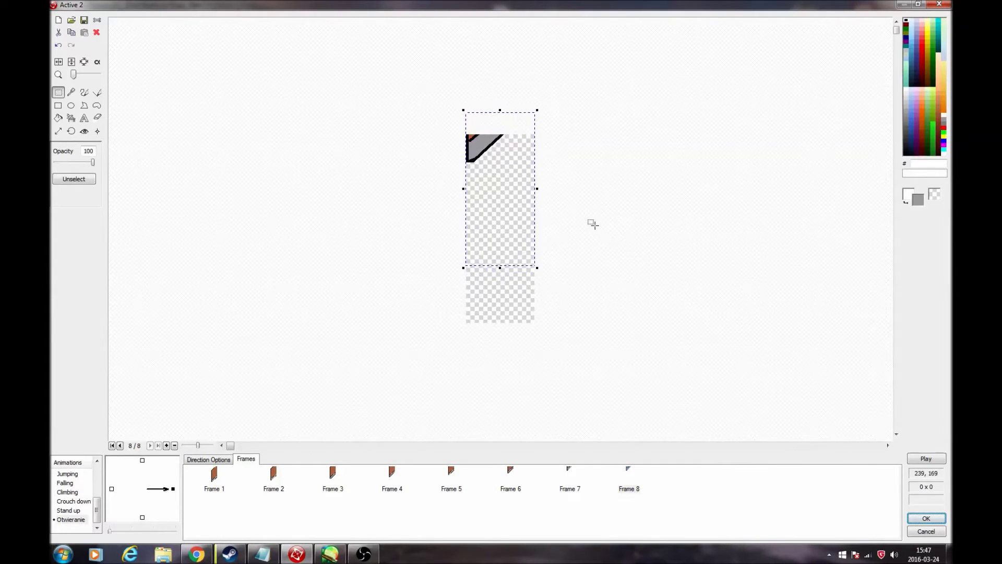
pyautogui.click(600, 220)
# Step: Duplicate Frame 8 of Otwieranie as Frame 9 and move the rest of the door up out of the image, leaving it empty
pyautogui.hotkey('ctrl', 'c')
pyautogui.hotkey('ctrl', 'v')
pyautogui.click(682, 481)
pyautogui.moveTo(351, 53); pyautogui.dragTo(574, 282)
pyautogui.press('Up')
pyautogui.press('Up')
pyautogui.press('Up')
pyautogui.press('Up')
pyautogui.press('Up')
pyautogui.press('Up')
pyautogui.press('Up')
pyautogui.press('Up')
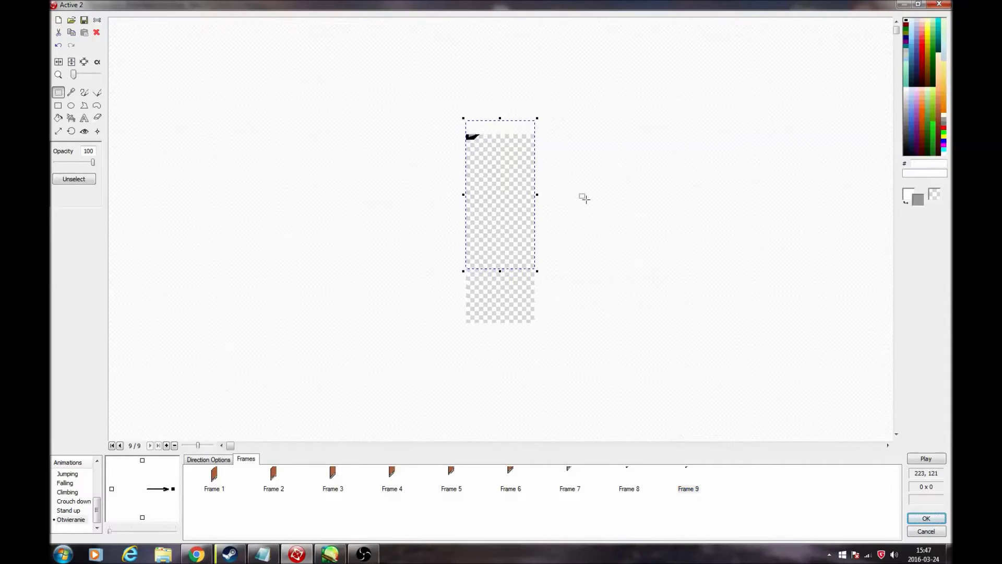
pyautogui.click(587, 198)
# Step: Set the higher speed of the Otwieranie animation to 10 and return to its Frame 1
pyautogui.click(230, 460)
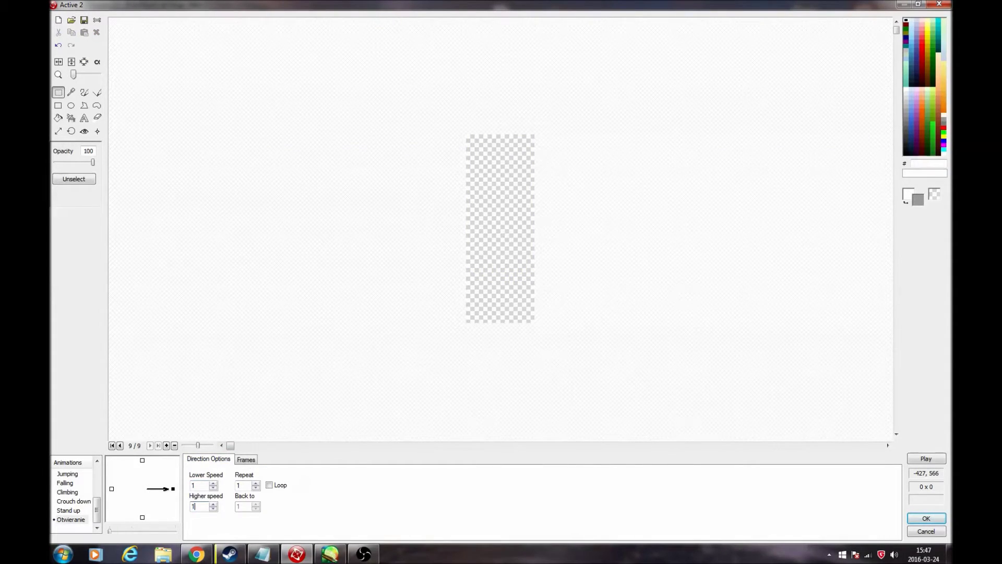
pyautogui.write('0')
pyautogui.click(246, 460)
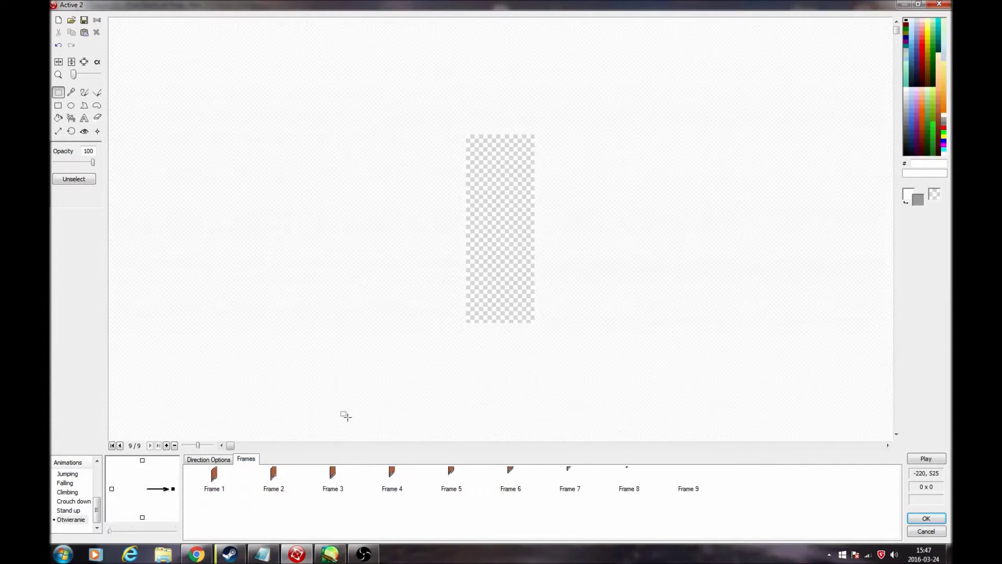
pyautogui.click(226, 459)
pyautogui.click(246, 459)
pyautogui.click(215, 481)
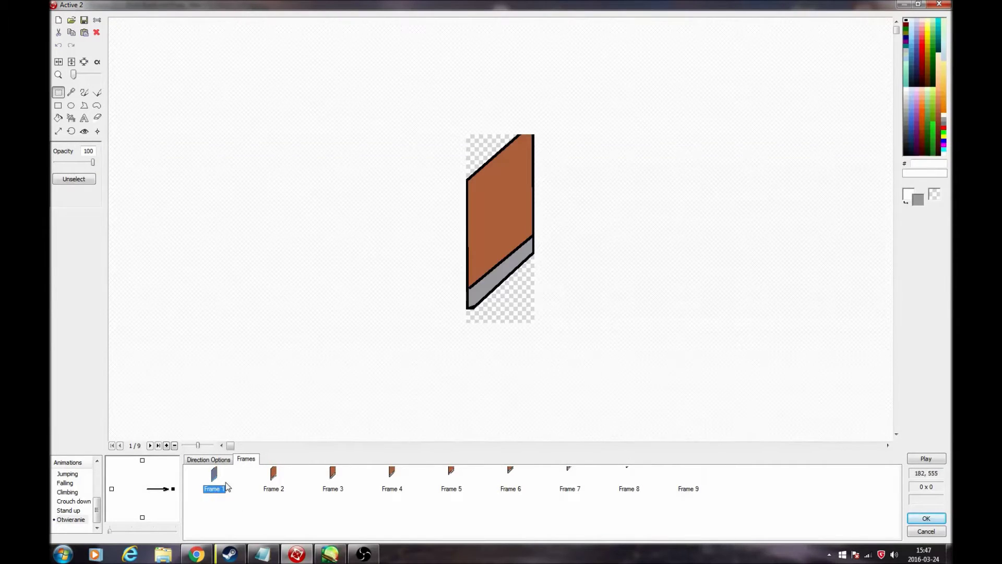
# Step: Step through the Otwieranie frames from Frame 1 to Frame 9 to check the door's opening sequence
pyautogui.press('Right')
pyautogui.press('Right')
pyautogui.press('Right')
pyautogui.press('Right')
pyautogui.press('Right')
pyautogui.press('Right')
pyautogui.press('Right')
pyautogui.press('Right')
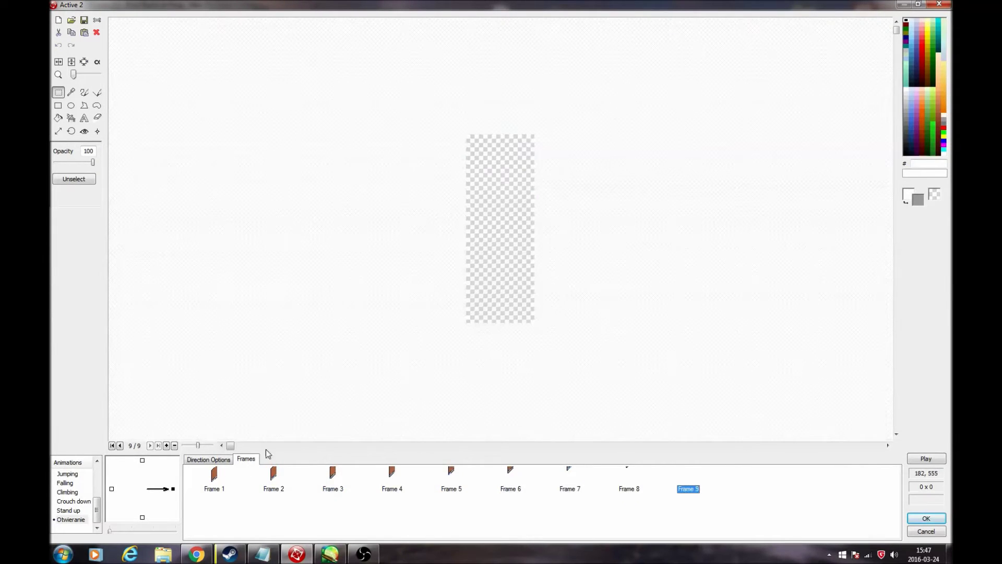
# Step: Add a new animation named Otwarte drzwi to the door object
pyautogui.click(78, 521)
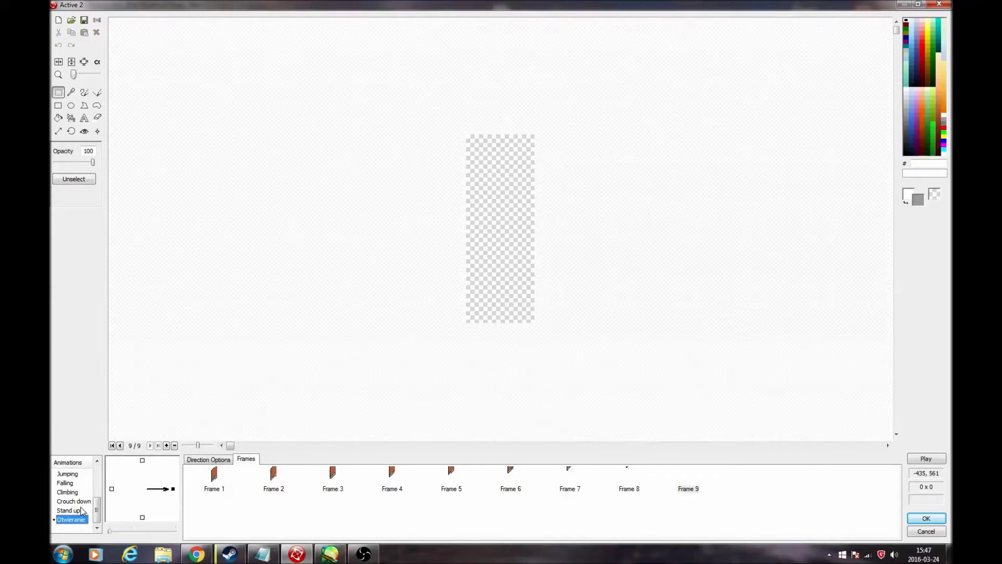
pyautogui.rightClick(65, 539)
pyautogui.click(115, 496)
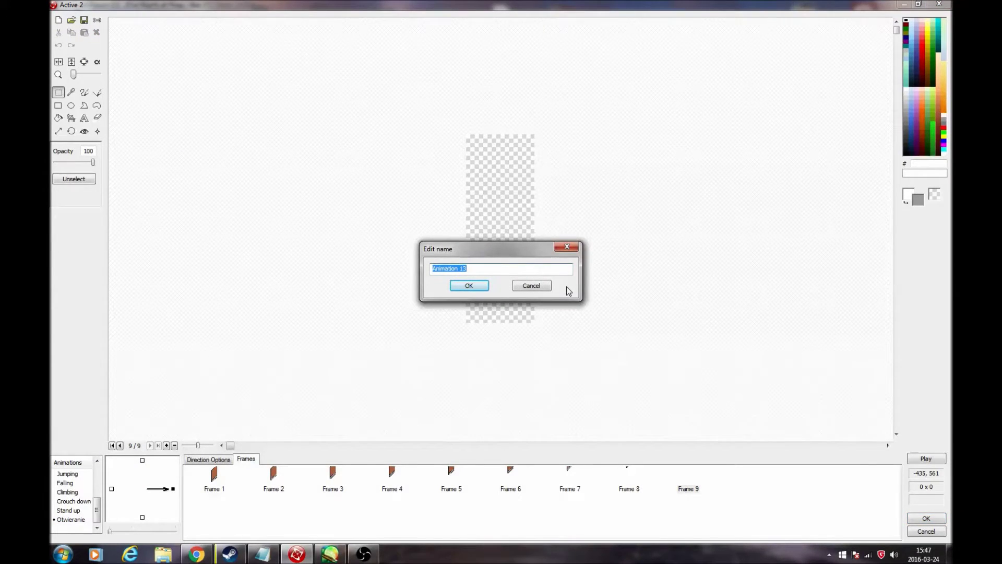
pyautogui.write('Otwarte drzwi')
pyautogui.press('Return')
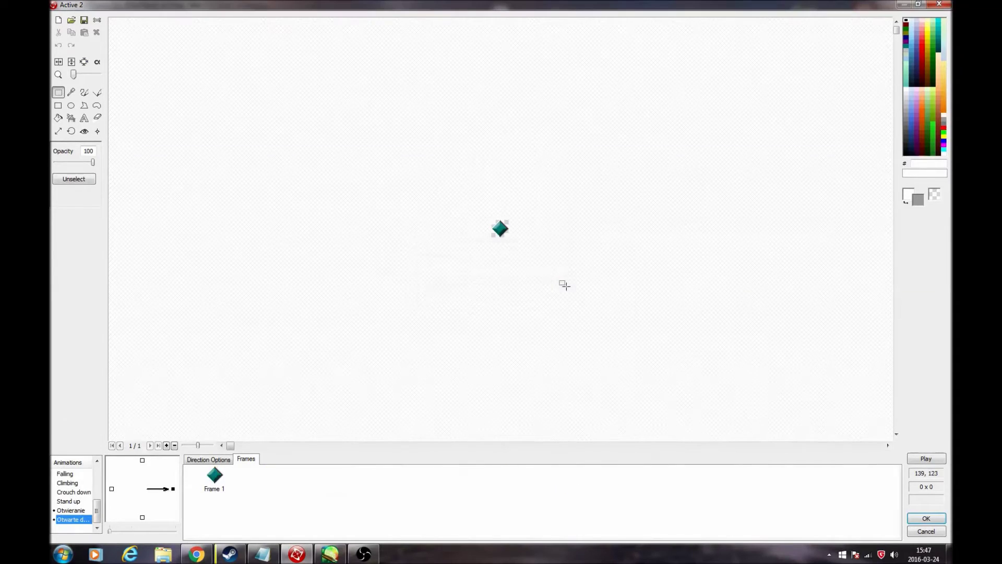
# Step: Copy the empty Frame 9 of Otwieranie into Otwarte drzwi and delete the default diamond frame there
pyautogui.click(78, 510)
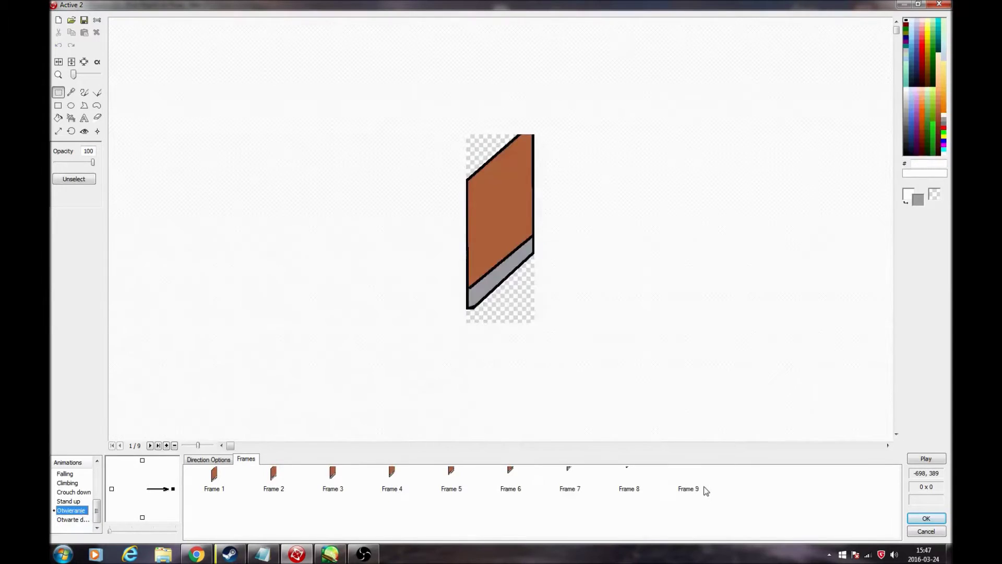
pyautogui.click(696, 488)
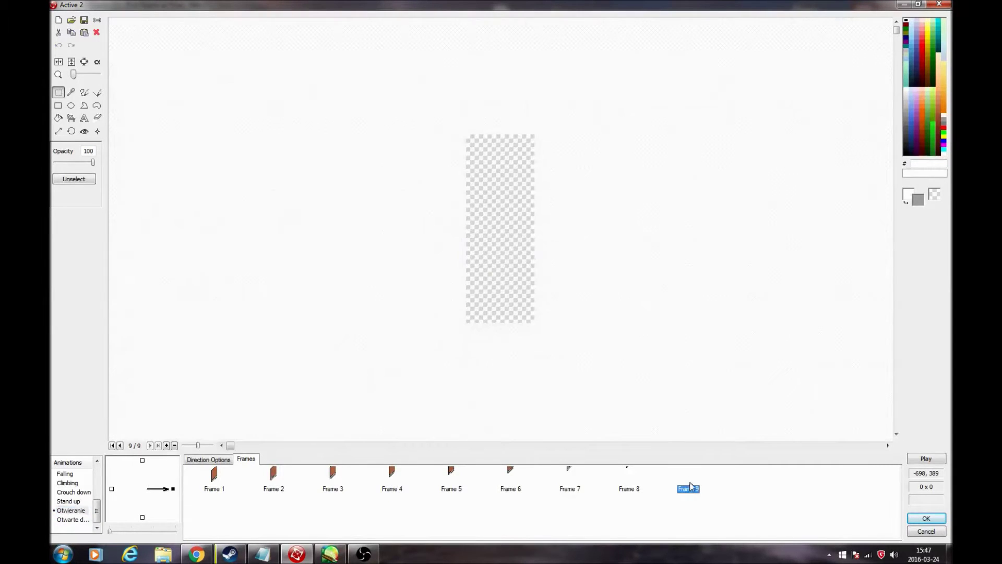
pyautogui.click(82, 519)
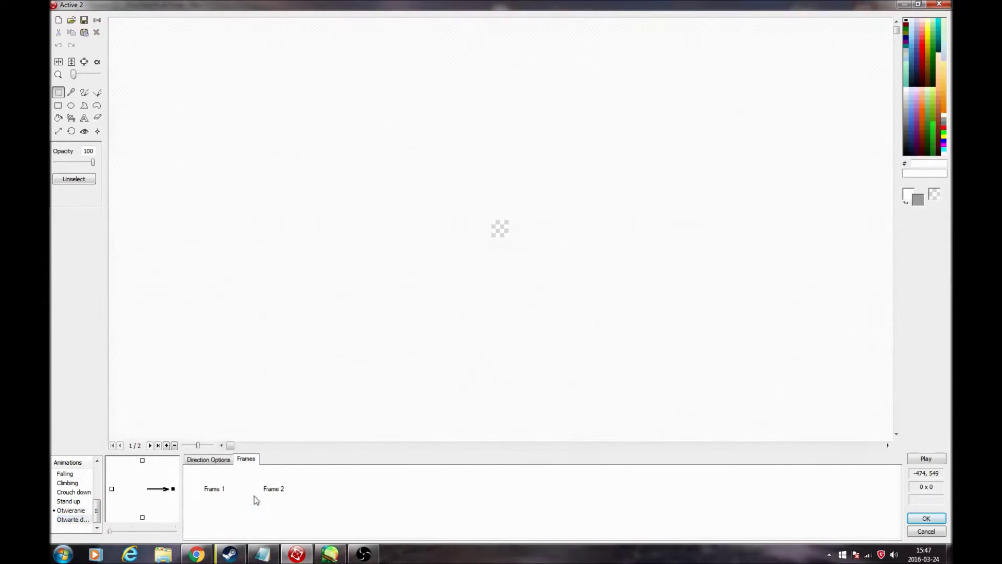
pyautogui.press('Delete')
pyautogui.click(521, 297)
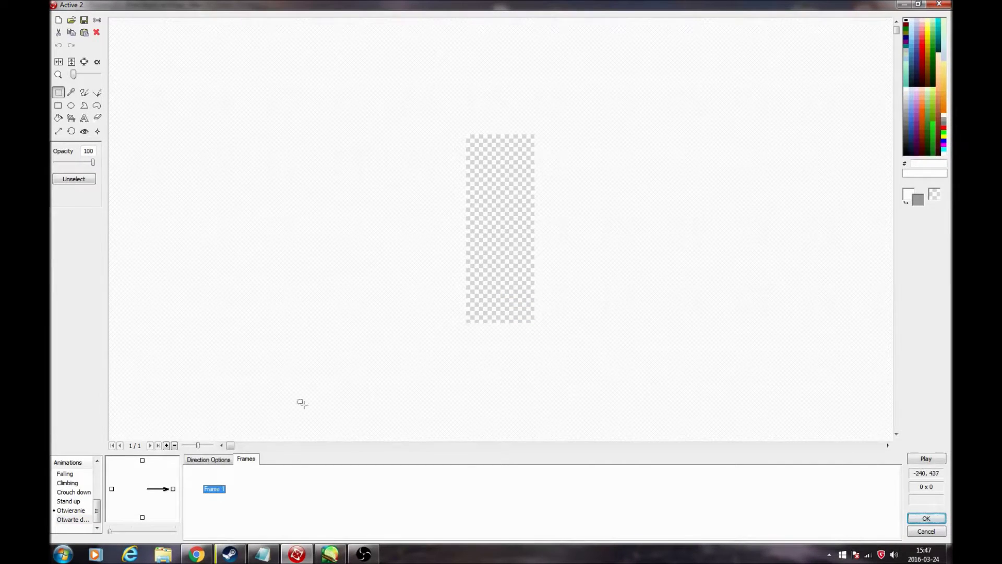
# Step: Step through the Otwieranie frames again up to the empty Frame 9 to review the opening motion
pyautogui.click(68, 511)
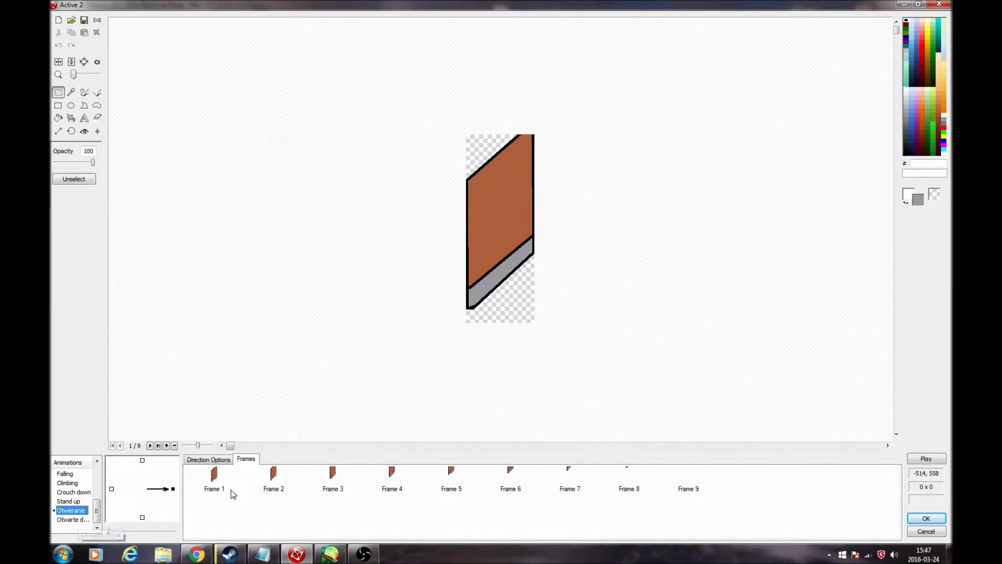
pyautogui.click(233, 471)
pyautogui.press('Right')
pyautogui.press('Right')
pyautogui.press('Right')
pyautogui.press('Right')
pyautogui.press('Right')
pyautogui.press('Right')
pyautogui.press('Right')
pyautogui.press('Right')
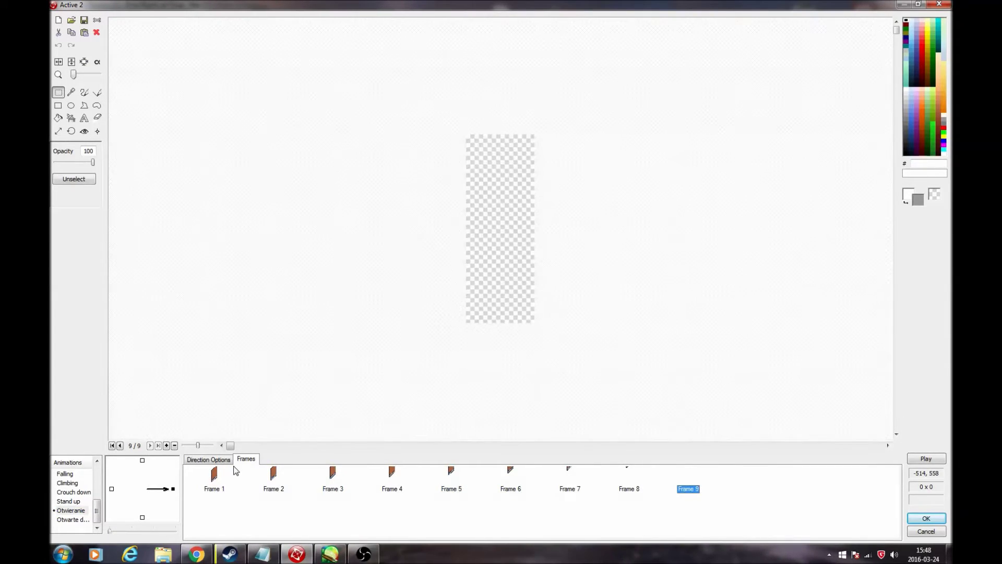
# Step: Add another animation named Zamykanie to the door object
pyautogui.rightClick(82, 530)
pyautogui.click(91, 449)
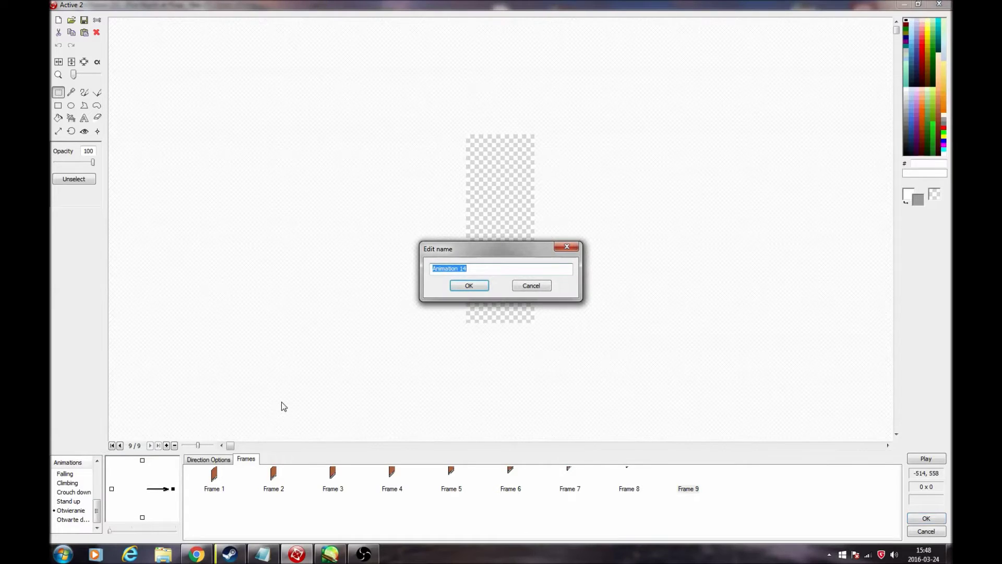
pyautogui.write('Z')
pyautogui.press('Return')
# Step: Copy all nine Otwieranie frames into the Zamykanie animation and delete its default diamond frame
pyautogui.click(73, 501)
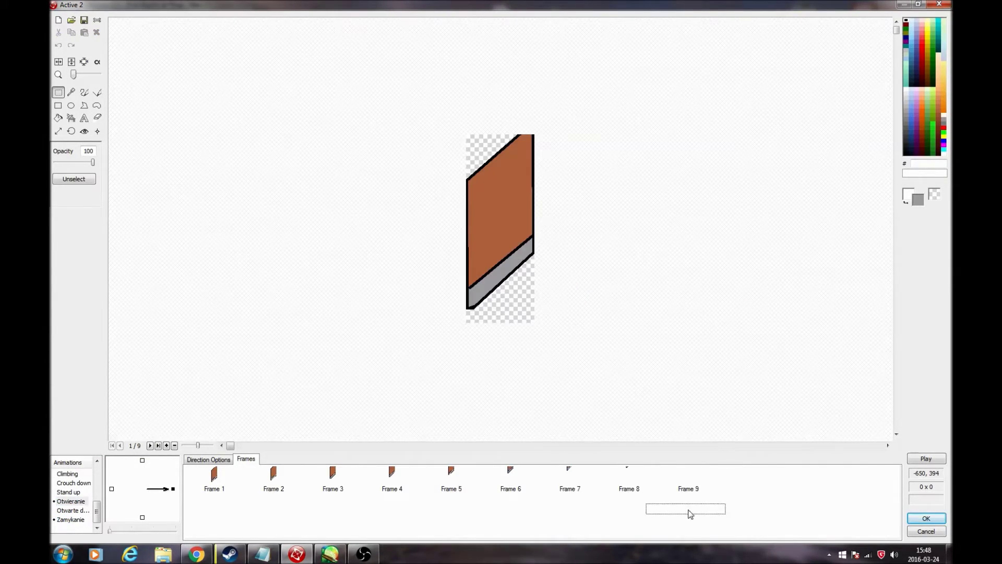
pyautogui.moveTo(728, 519); pyautogui.dragTo(201, 464)
pyautogui.click(71, 519)
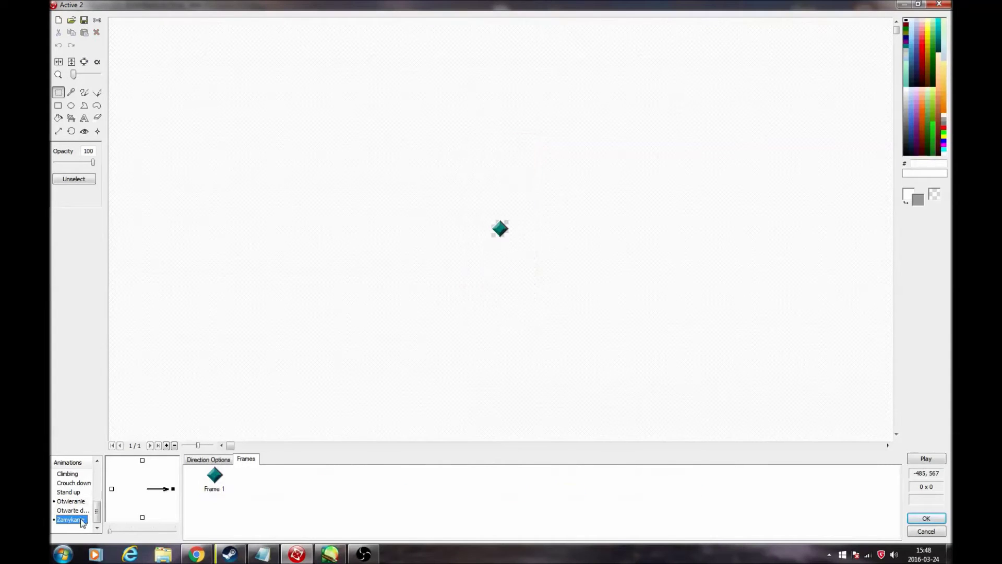
pyautogui.hotkey('ctrl', 'v')
pyautogui.click(747, 485)
pyautogui.press('Delete')
pyautogui.click(578, 300)
pyautogui.click(233, 479)
pyautogui.press('Delete')
pyautogui.press('Return')
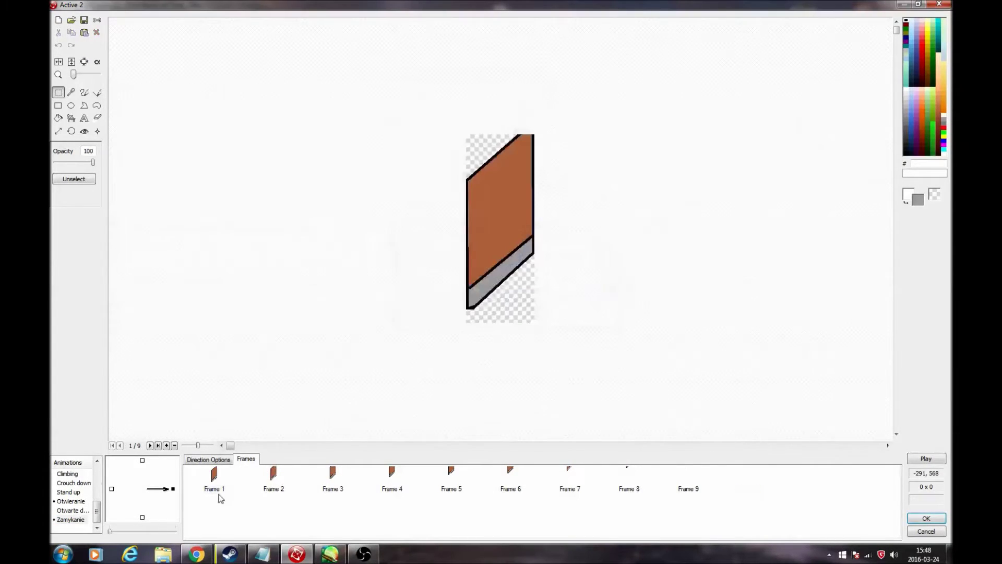
# Step: Reverse the frame order of Zamykanie so it runs from the empty image to the lowered door, and apply the changes
pyautogui.click(678, 486)
pyautogui.moveTo(217, 483); pyautogui.dragTo(691, 483)
pyautogui.moveTo(287, 484); pyautogui.dragTo(683, 481)
pyautogui.moveTo(341, 481); pyautogui.dragTo(334, 480)
pyautogui.moveTo(696, 475); pyautogui.dragTo(393, 479)
pyautogui.moveTo(684, 478); pyautogui.dragTo(517, 478)
pyautogui.moveTo(578, 481); pyautogui.dragTo(684, 483)
pyautogui.moveTo(569, 476); pyautogui.dragTo(705, 495)
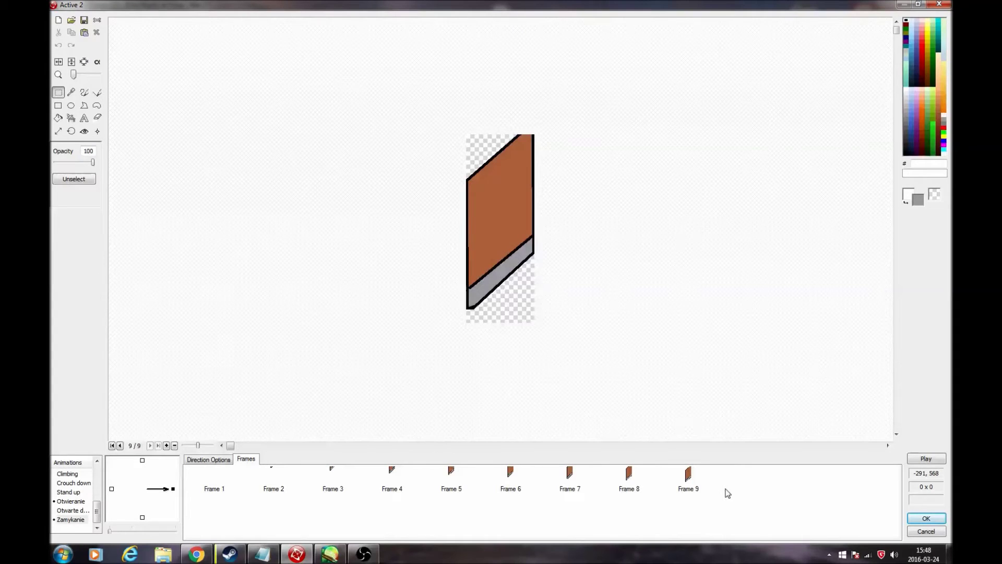
pyautogui.click(926, 519)
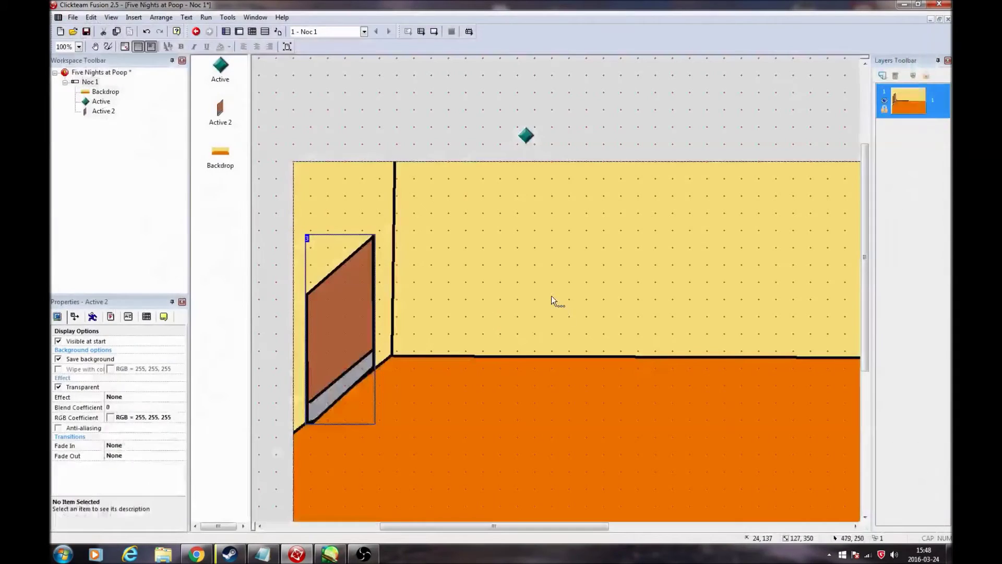
pyautogui.click(358, 134)
pyautogui.click(252, 31)
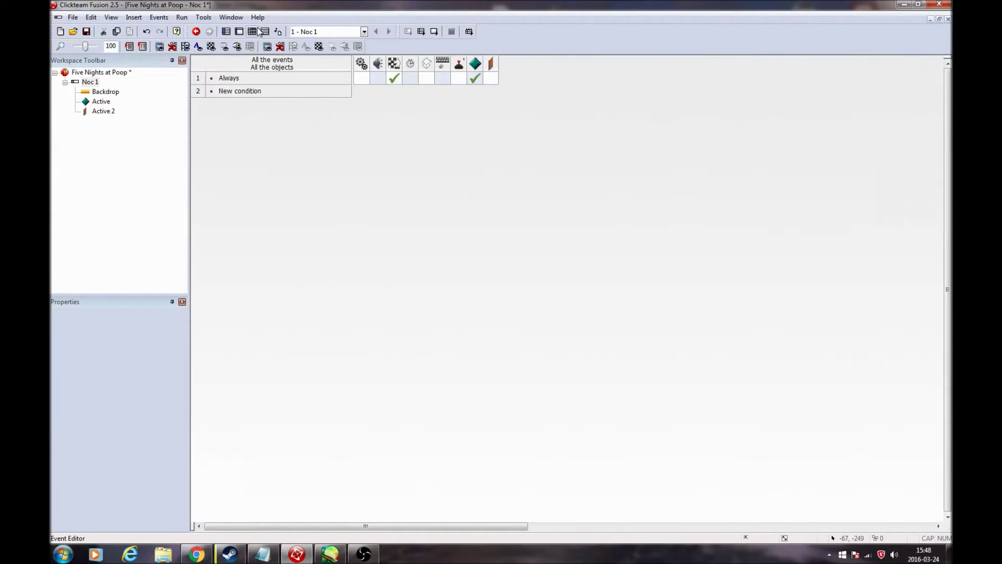
pyautogui.doubleClick(92, 83)
# Step: Reopen the door object's images and check the reversed frames of the Zamykanie animation
pyautogui.doubleClick(363, 340)
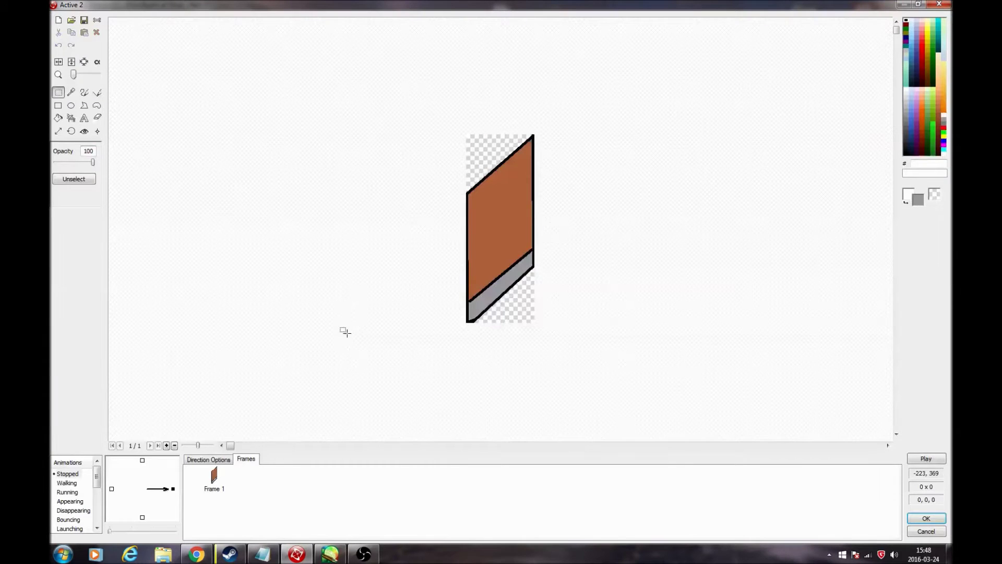
pyautogui.scroll(-3, 81, 492)
pyautogui.click(74, 520)
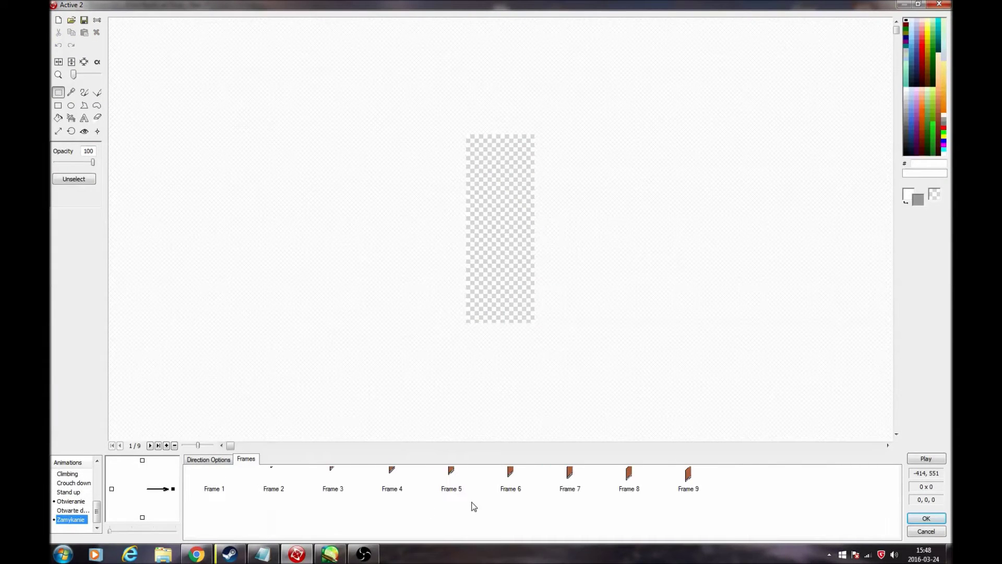
pyautogui.click(688, 488)
pyautogui.click(629, 487)
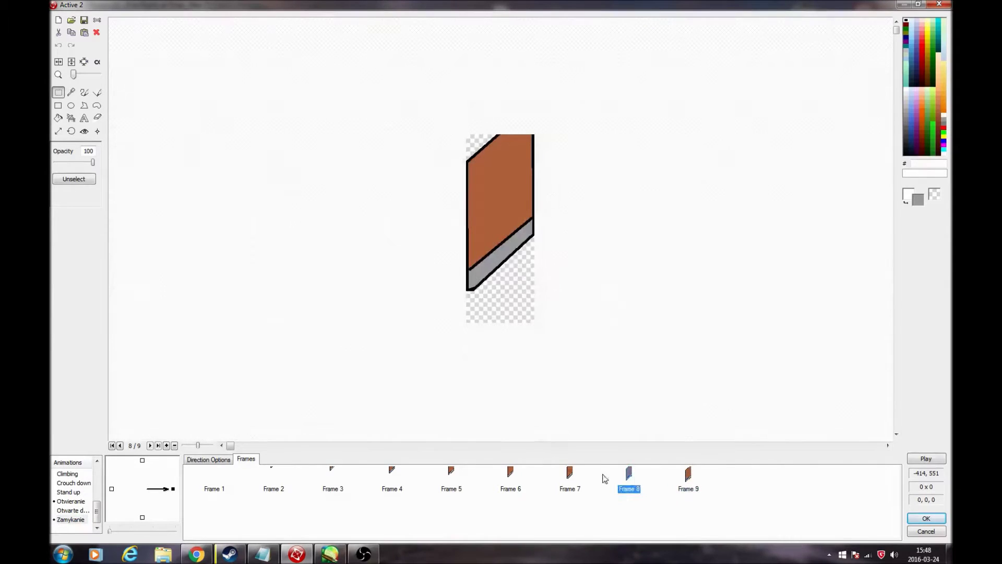
pyautogui.click(508, 485)
pyautogui.click(446, 486)
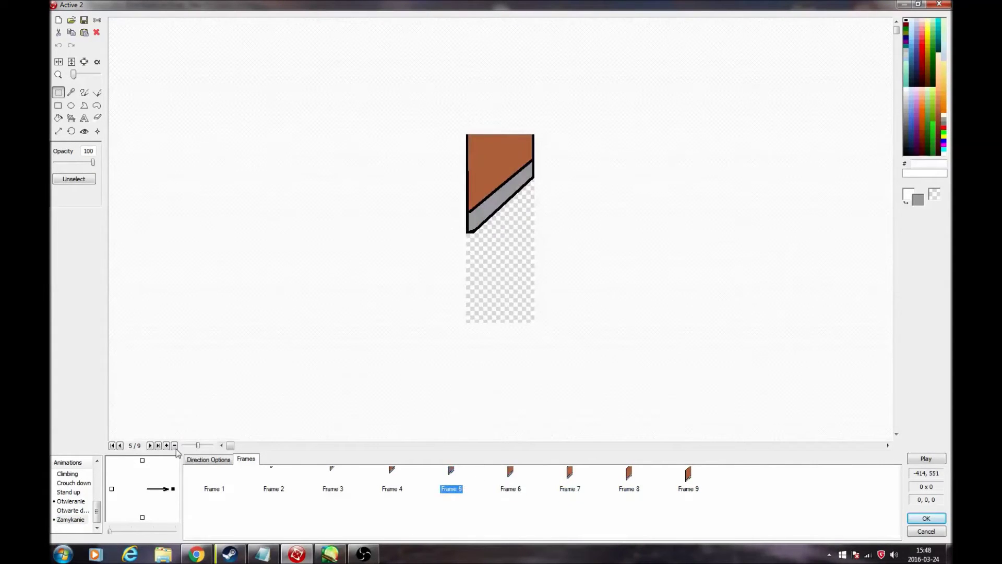
# Step: Set the lower speed of the Zamykanie animation to 20, change its higher speed too, and apply the changes
pyautogui.click(189, 459)
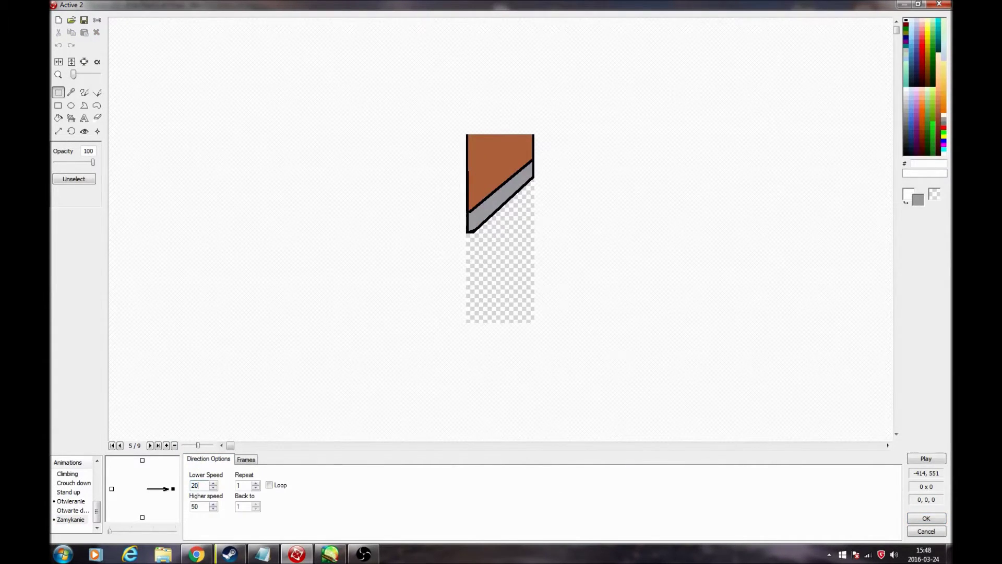
pyautogui.doubleClick(200, 505)
pyautogui.write('2')
pyautogui.click(926, 518)
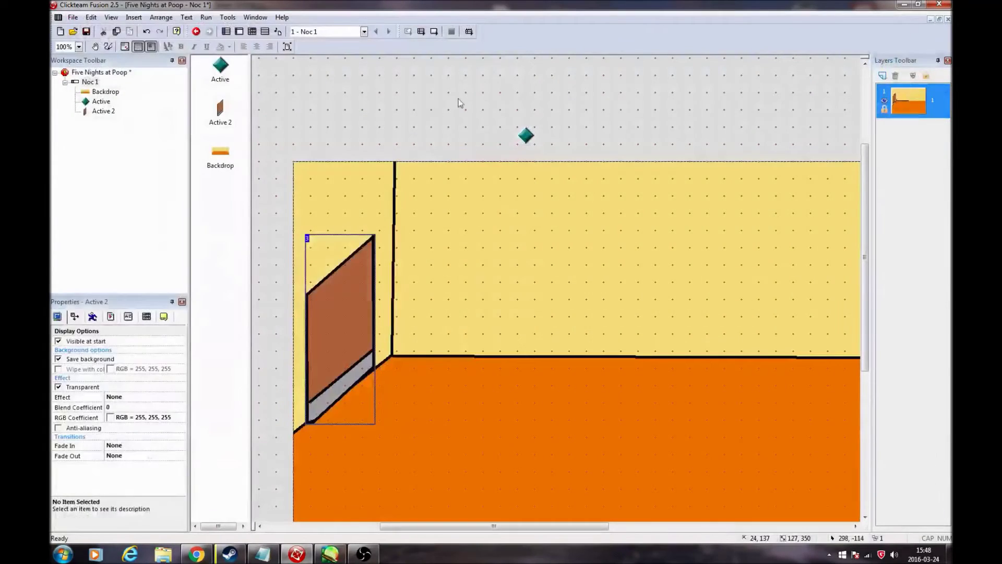
# Step: Insert a new Active object by the top of the left door and replace its default image with a solid grey fill
pyautogui.doubleClick(394, 103)
pyautogui.doubleClick(411, 130)
pyautogui.click(380, 213)
pyautogui.moveTo(377, 215); pyautogui.dragTo(349, 245)
pyautogui.doubleClick(333, 242)
pyautogui.press('Delete')
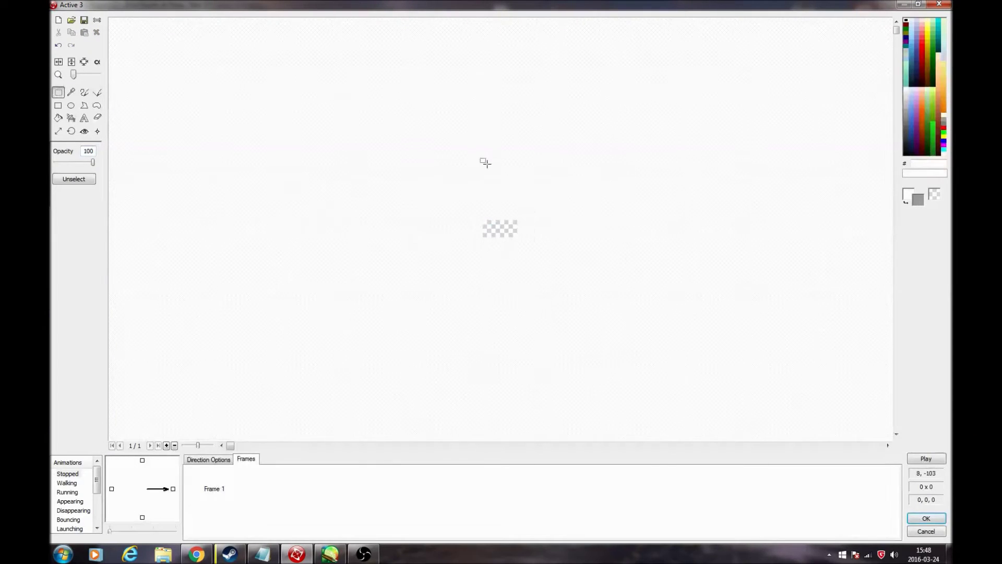
pyautogui.scroll(2, 463, 164)
pyautogui.click(58, 118)
pyautogui.click(483, 204)
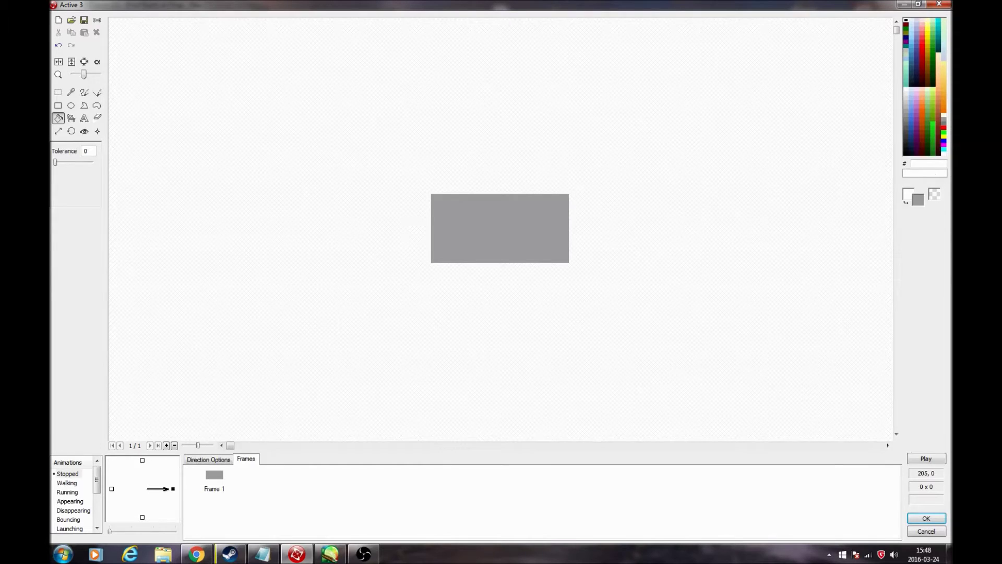
# Step: Add the text OPEN in black near the centre of the grey button image and apply the changes
pyautogui.click(945, 123)
pyautogui.click(906, 153)
pyautogui.click(84, 118)
pyautogui.click(462, 205)
pyautogui.write('OPEN')
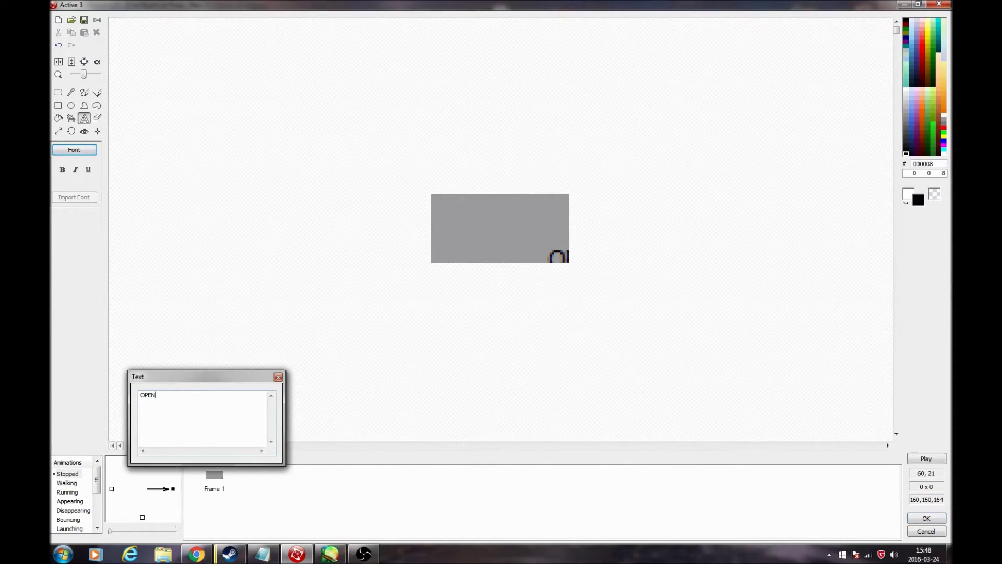
pyautogui.moveTo(546, 251); pyautogui.dragTo(476, 230)
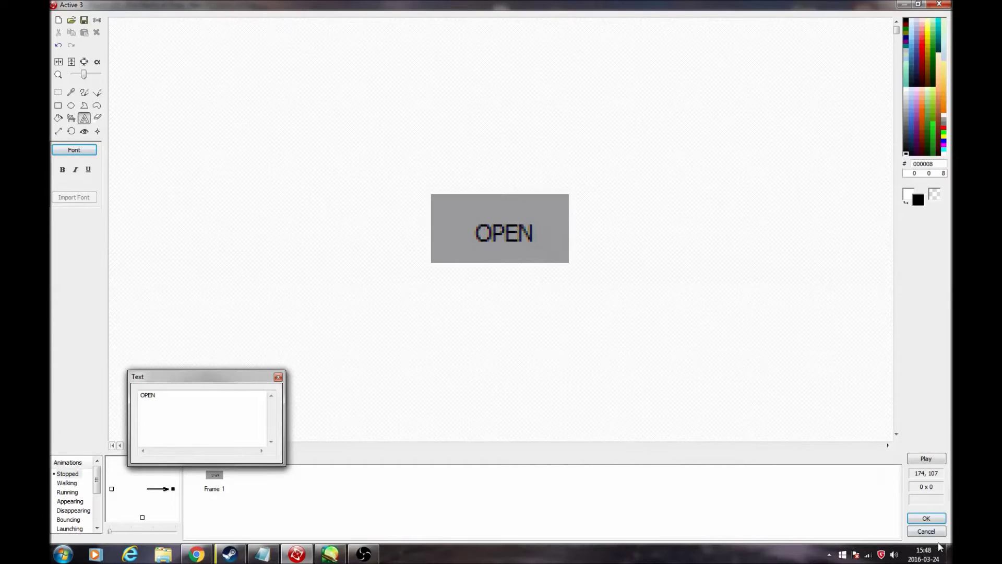
pyautogui.click(931, 519)
pyautogui.click(343, 221)
pyautogui.click(340, 152)
# Step: Create an event in the Event Editor with the condition that the user single-clicks the left mouse button on the door object
pyautogui.click(252, 31)
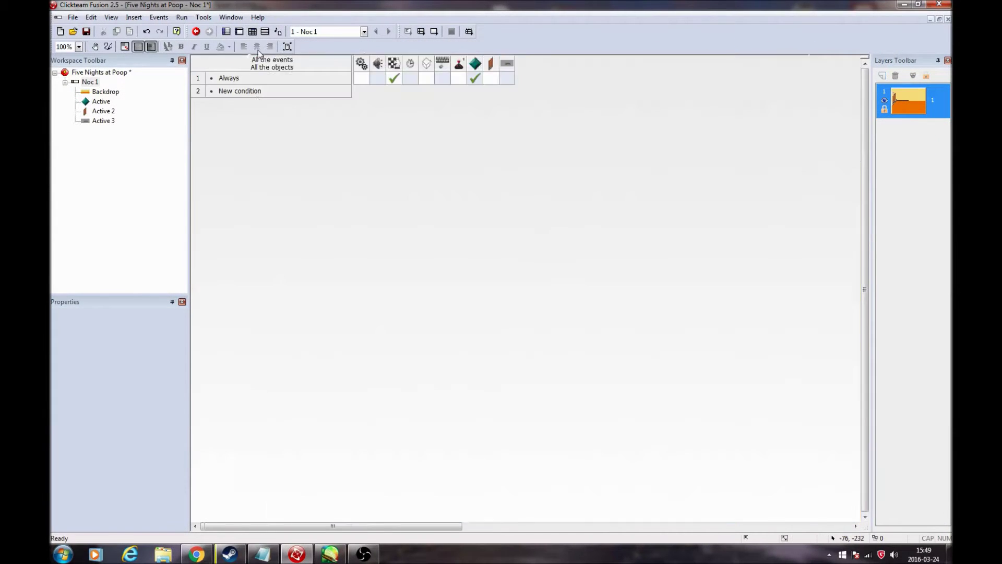
pyautogui.doubleClick(243, 91)
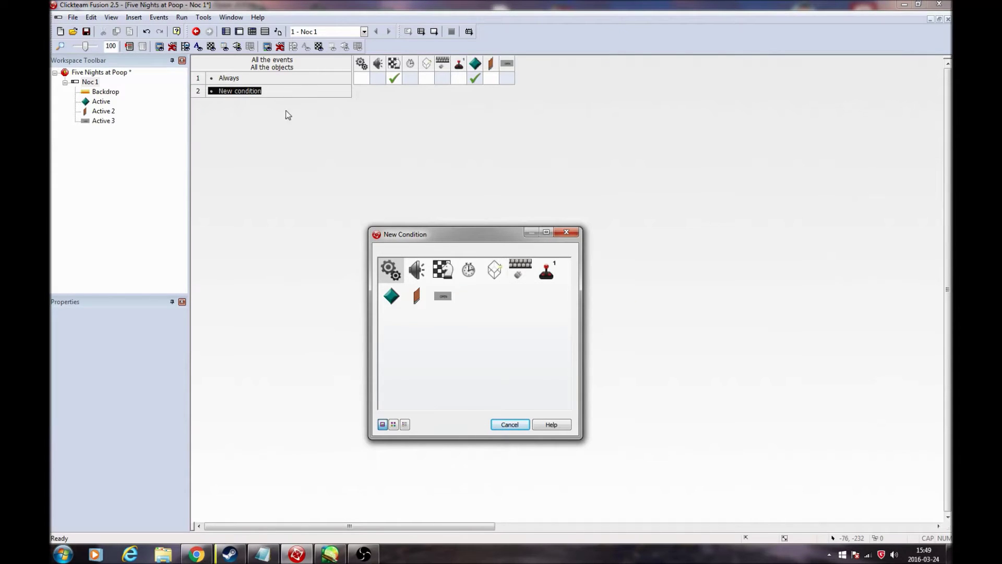
pyautogui.click(526, 268)
pyautogui.moveTo(555, 291)
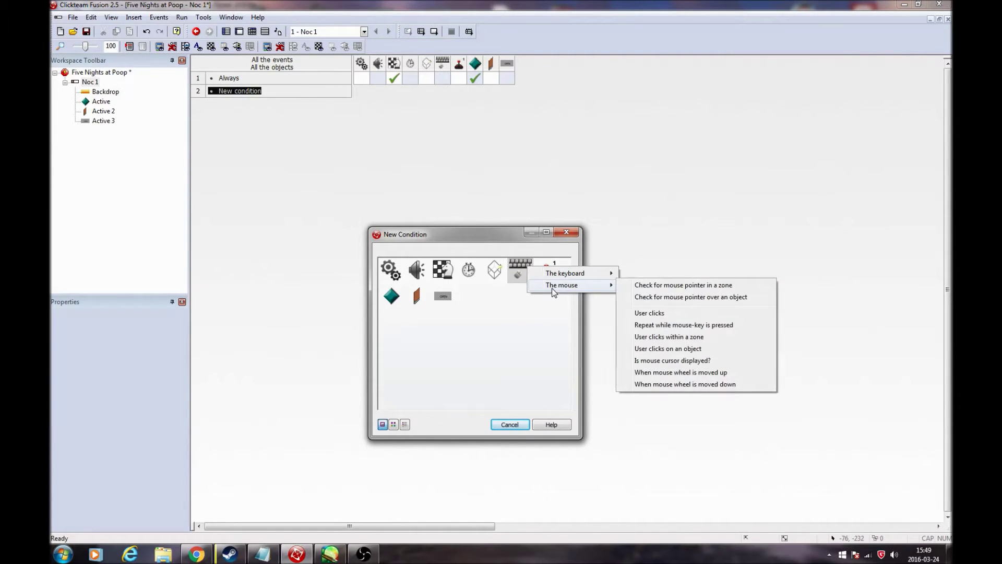
pyautogui.click(676, 348)
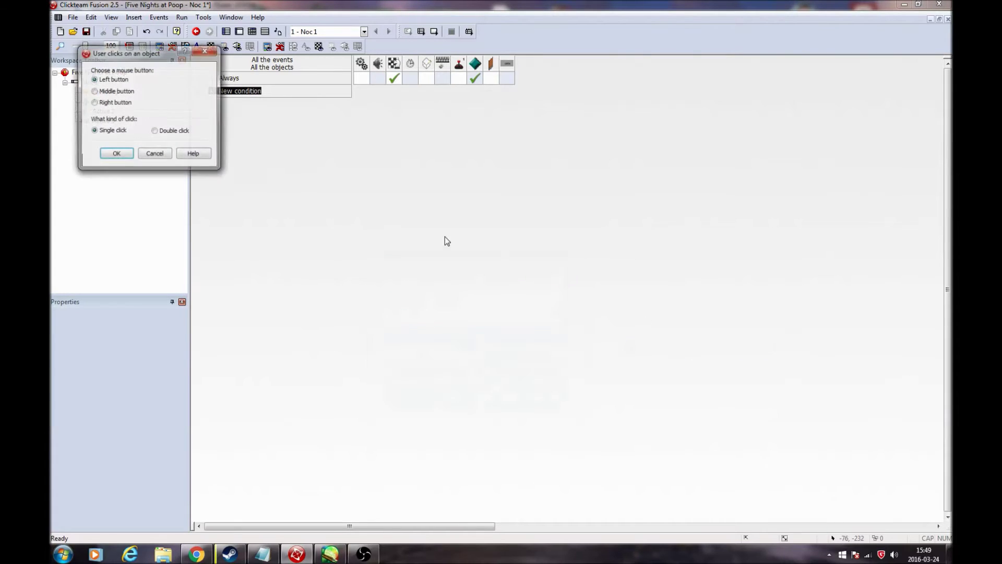
pyautogui.click(113, 154)
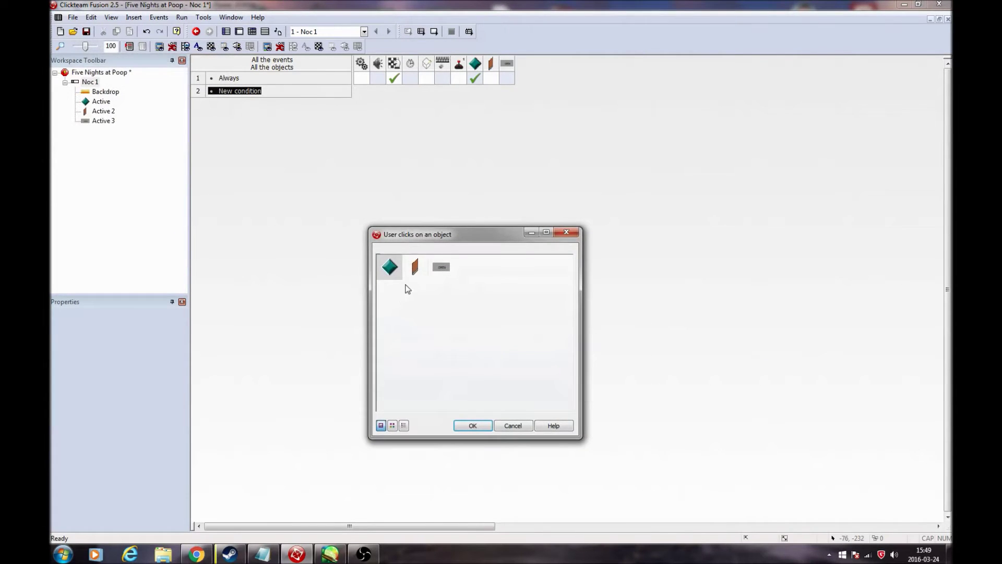
pyautogui.click(473, 425)
# Step: Add a second condition to the door click event requiring that the Stopped animation of Active 2 is playing
pyautogui.rightClick(282, 92)
pyautogui.click(314, 125)
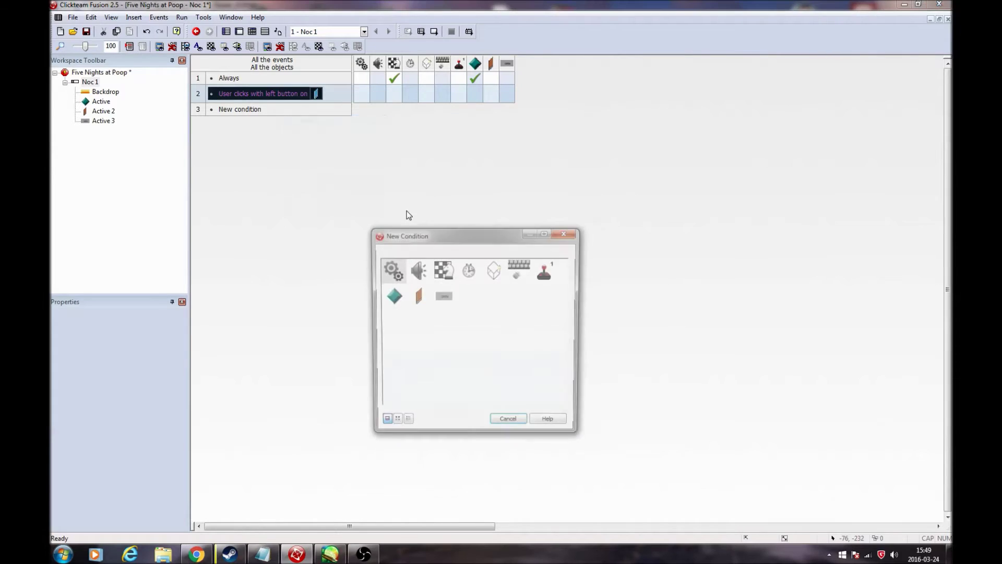
pyautogui.click(420, 300)
pyautogui.moveTo(474, 356)
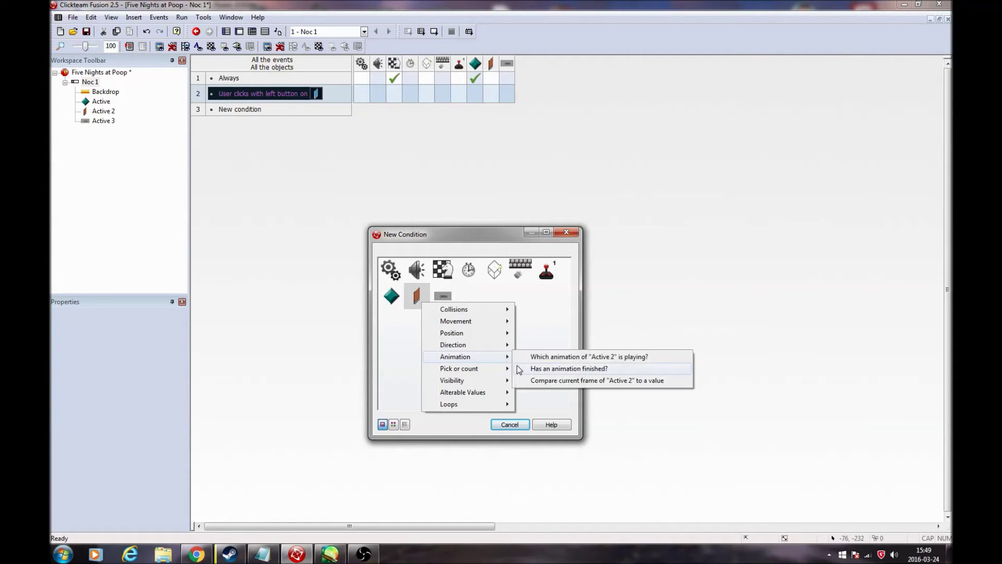
pyautogui.click(557, 357)
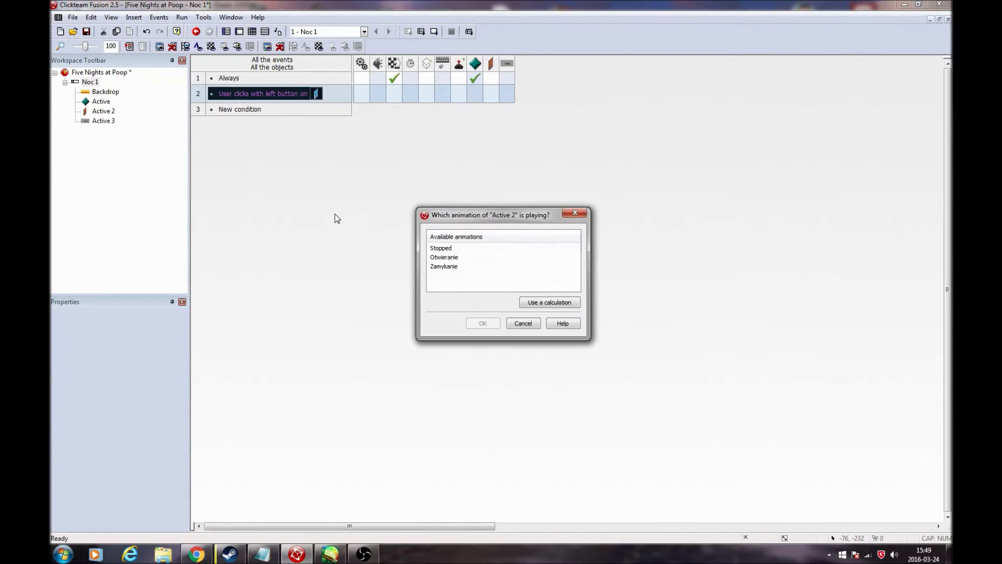
pyautogui.doubleClick(448, 249)
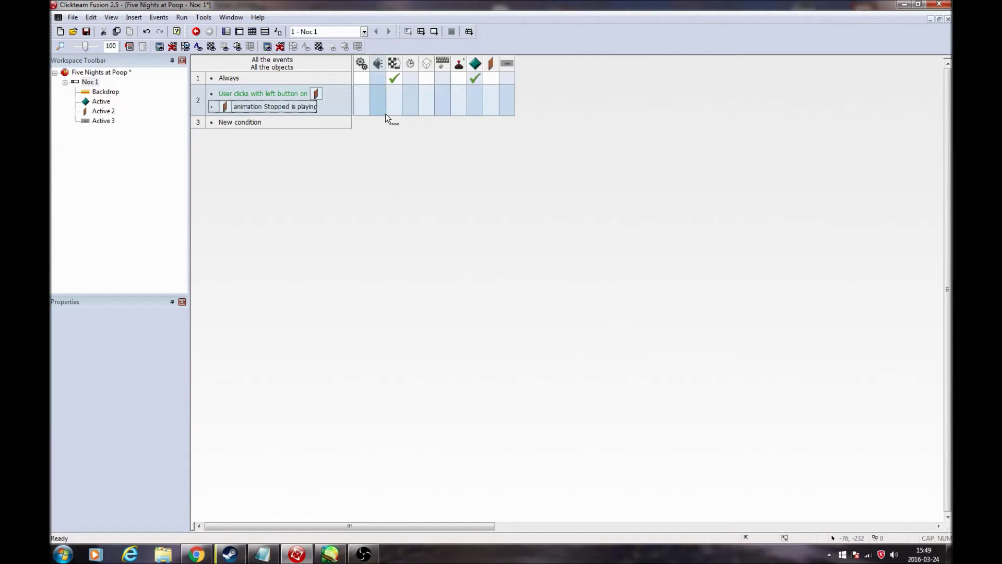
# Step: Add an action for Active 2 to the click event that changes its animation sequence to Otwieranie
pyautogui.click(492, 103)
pyautogui.moveTo(532, 144)
pyautogui.moveTo(662, 172)
pyautogui.click(770, 169)
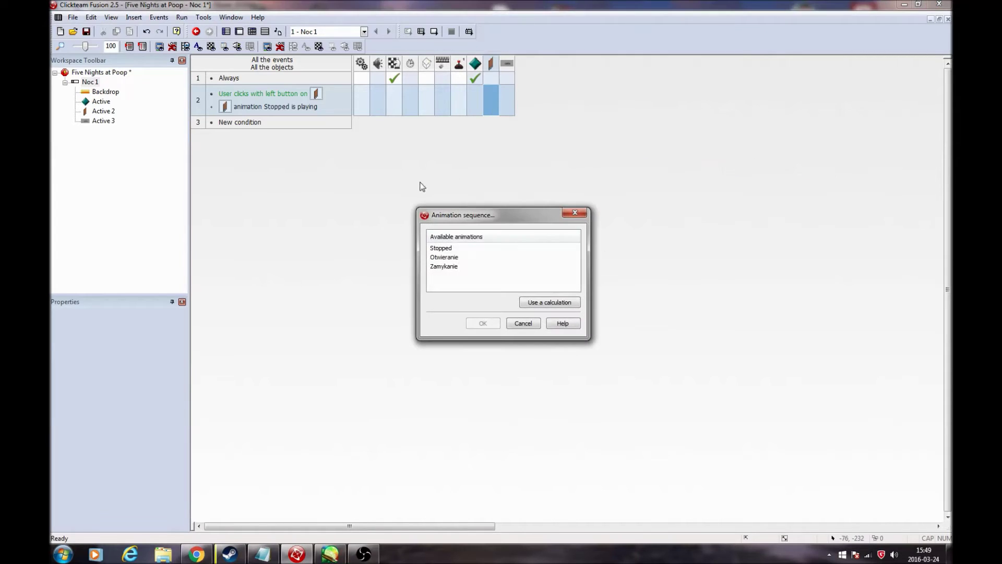
pyautogui.click(451, 270)
pyautogui.doubleClick(450, 258)
# Step: Run the frame, try the OPEN button above the left door, and close the test window
pyautogui.click(434, 31)
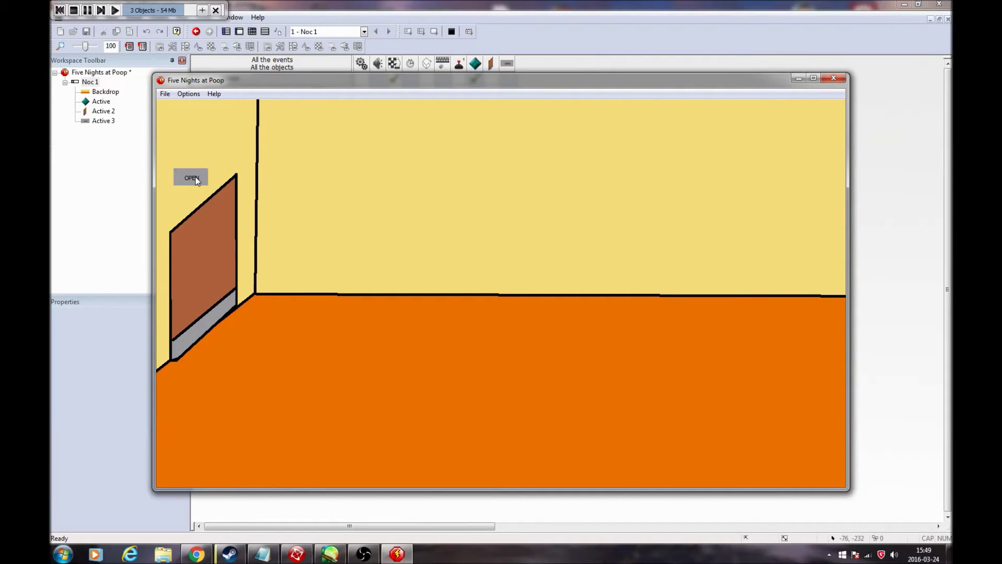
pyautogui.click(193, 178)
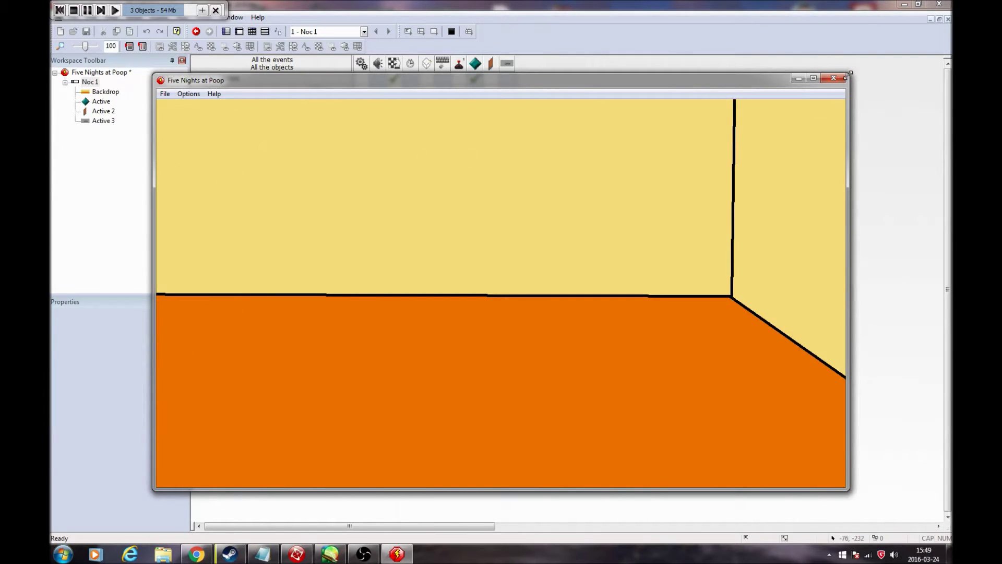
pyautogui.click(834, 78)
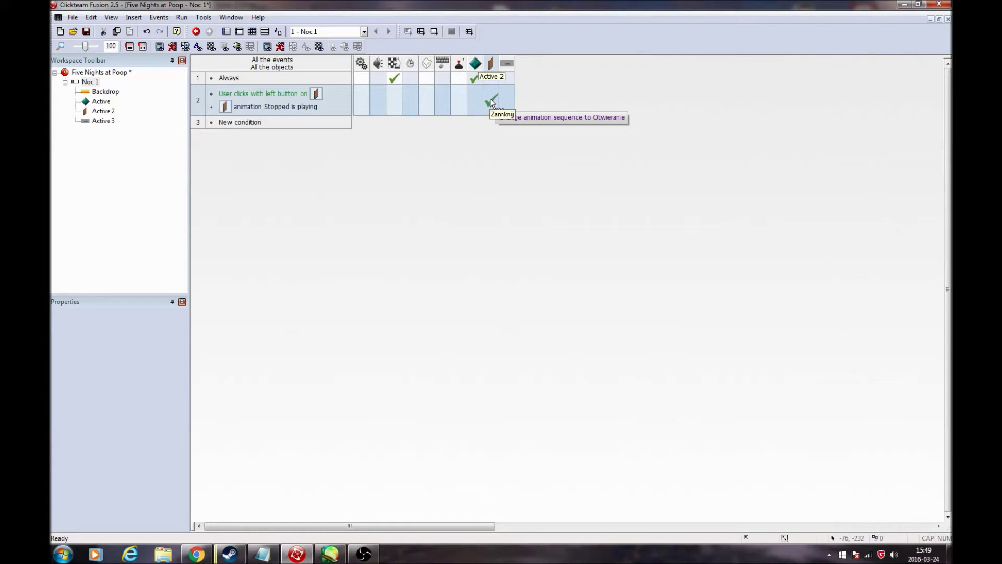
# Step: Toggle looping in the direction options of the left door's animation, apply the changes, and test-run the frame
pyautogui.doubleClick(91, 81)
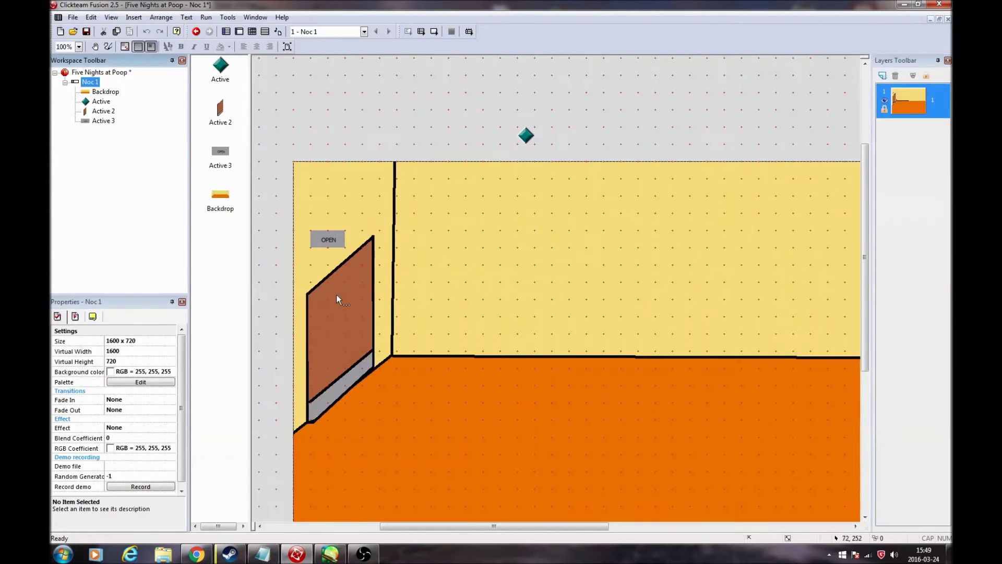
pyautogui.doubleClick(320, 301)
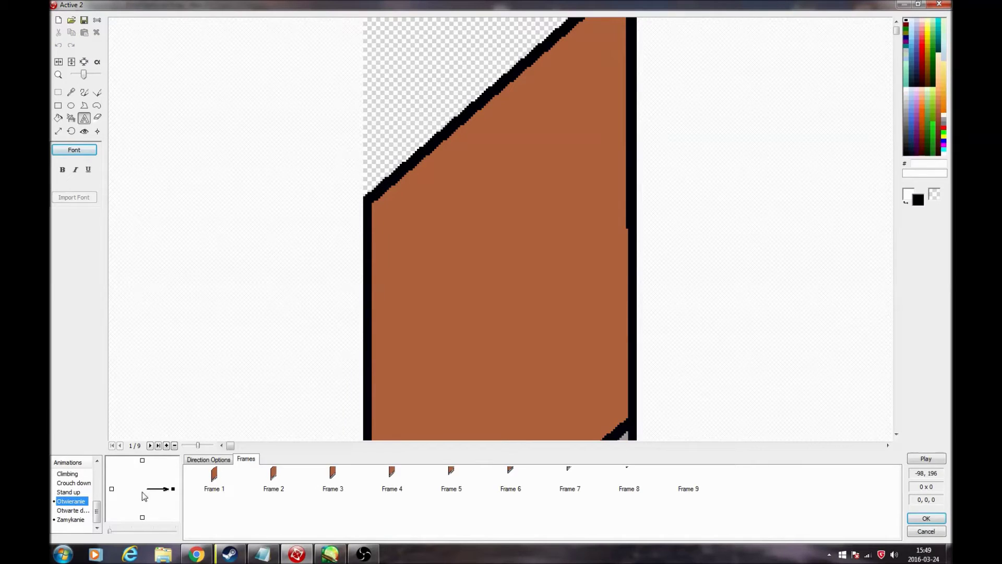
pyautogui.click(213, 458)
pyautogui.scroll(4, 537, 327)
pyautogui.scroll(-7, 537, 327)
pyautogui.click(245, 459)
pyautogui.click(208, 459)
pyautogui.click(269, 485)
pyautogui.click(926, 518)
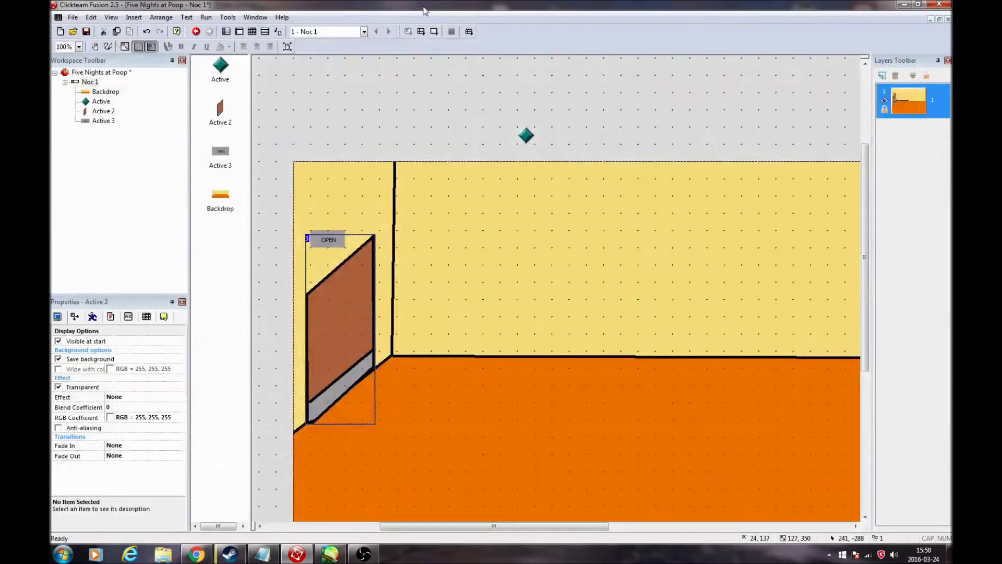
pyautogui.click(433, 31)
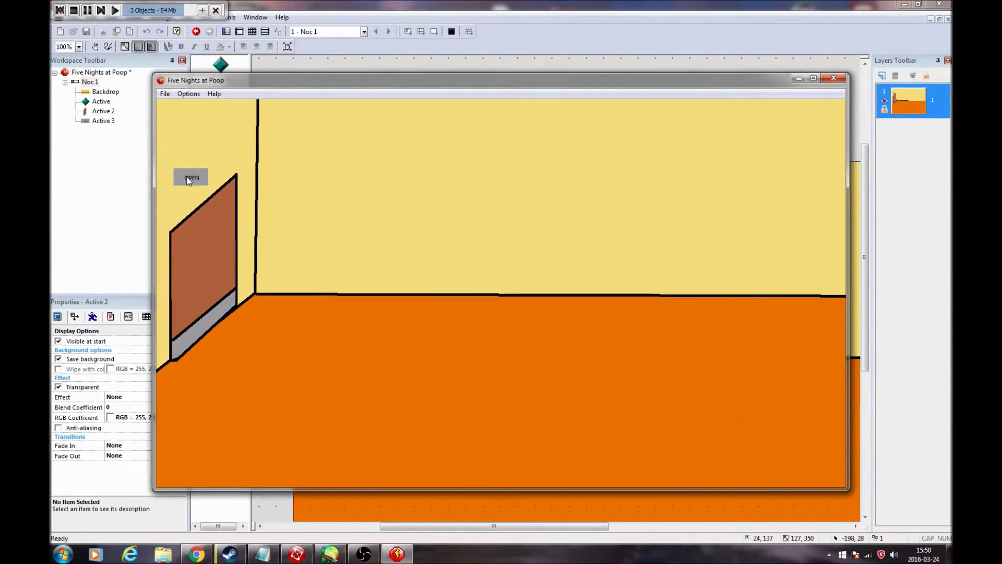
pyautogui.click(835, 78)
# Step: Change the click condition's target object to the grey OPEN button, Active 3, and test-run the frame
pyautogui.click(252, 32)
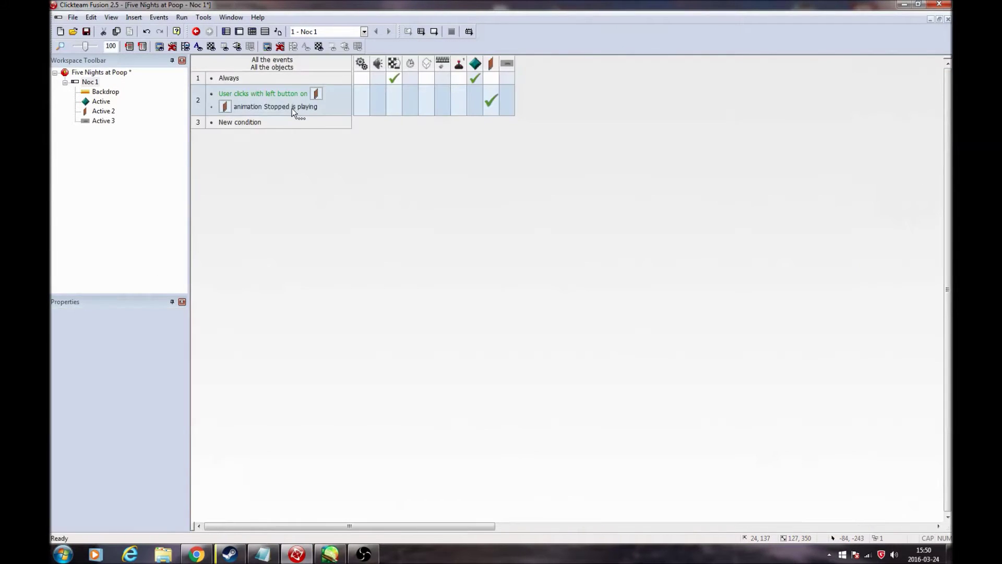
pyautogui.rightClick(289, 96)
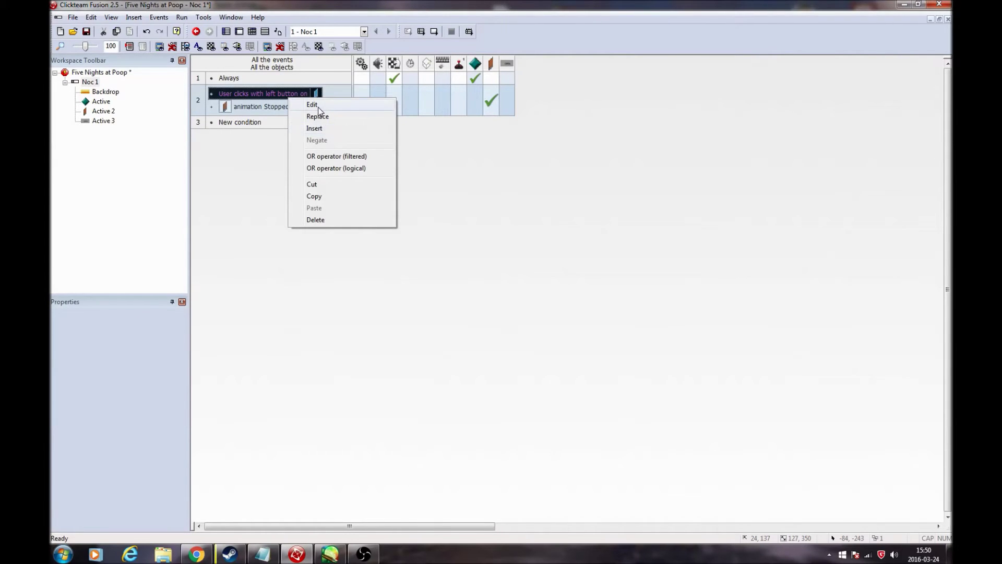
pyautogui.click(313, 105)
pyautogui.click(125, 154)
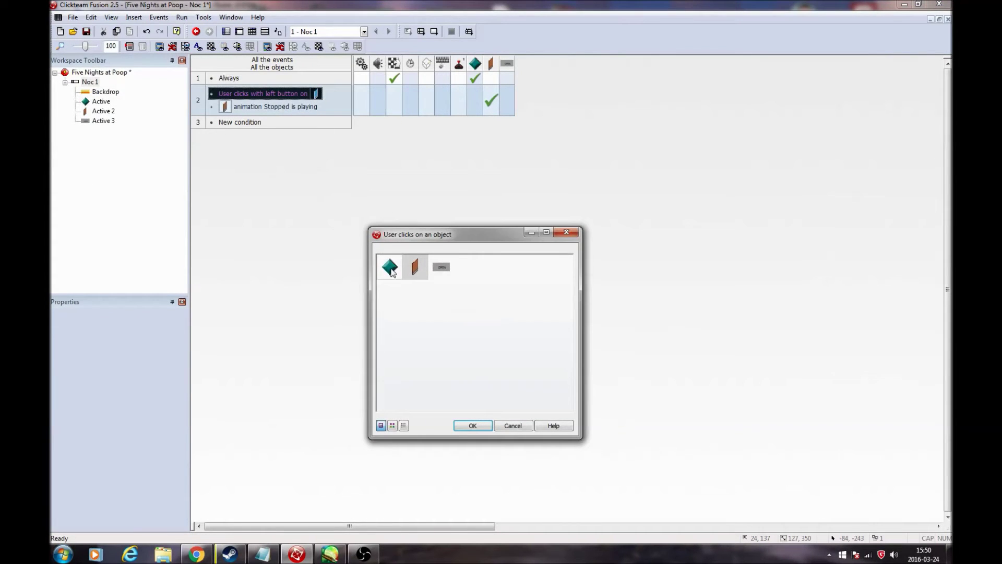
pyautogui.click(441, 266)
pyautogui.click(472, 426)
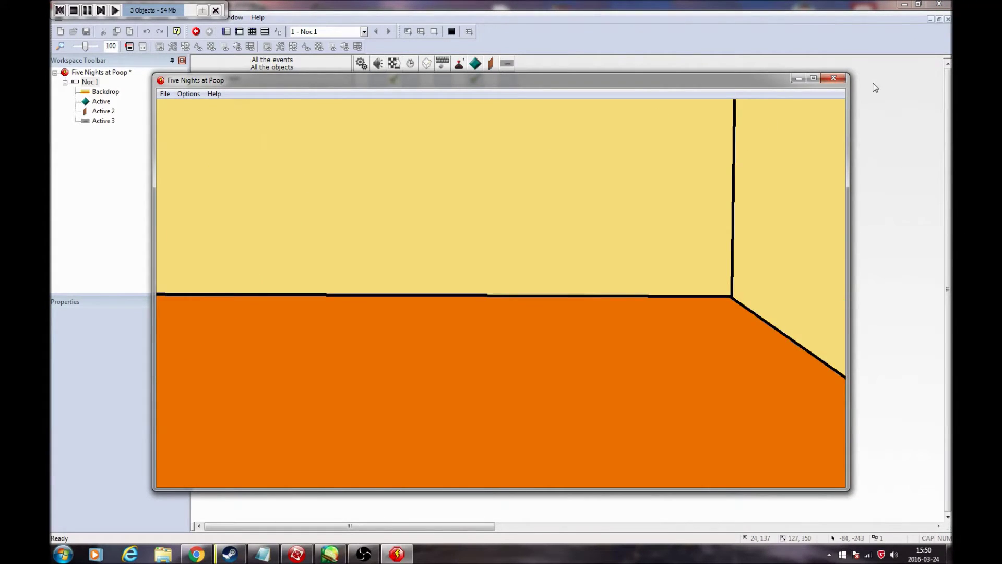
pyautogui.click(833, 78)
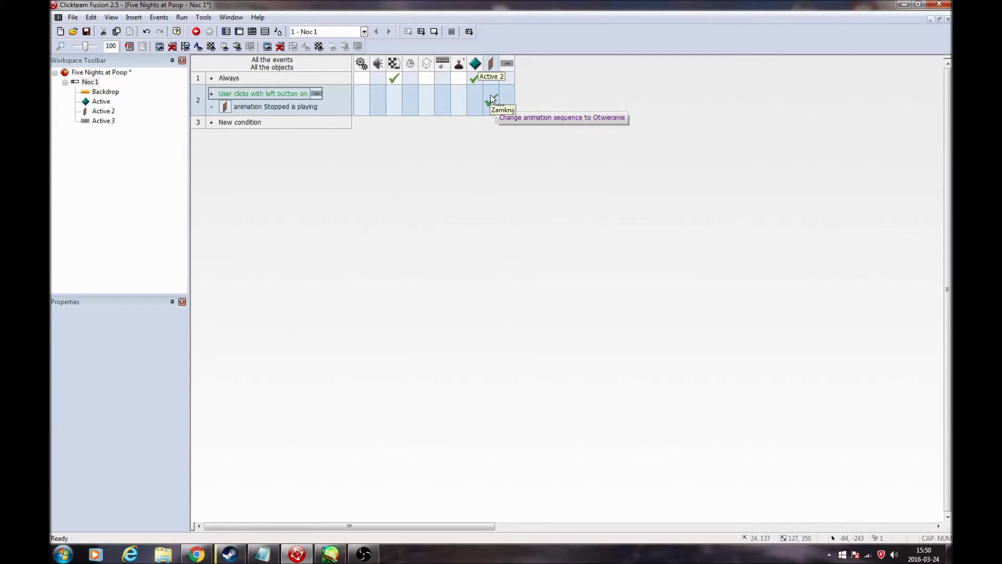
# Step: Examine the animation settings of the OPEN button and the left door in the image editor
pyautogui.doubleClick(90, 83)
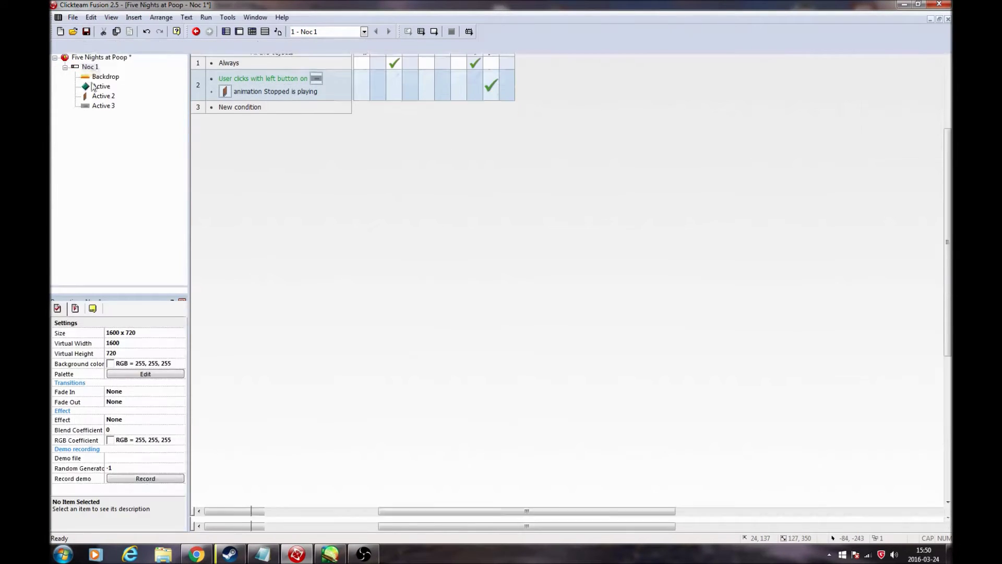
pyautogui.doubleClick(333, 240)
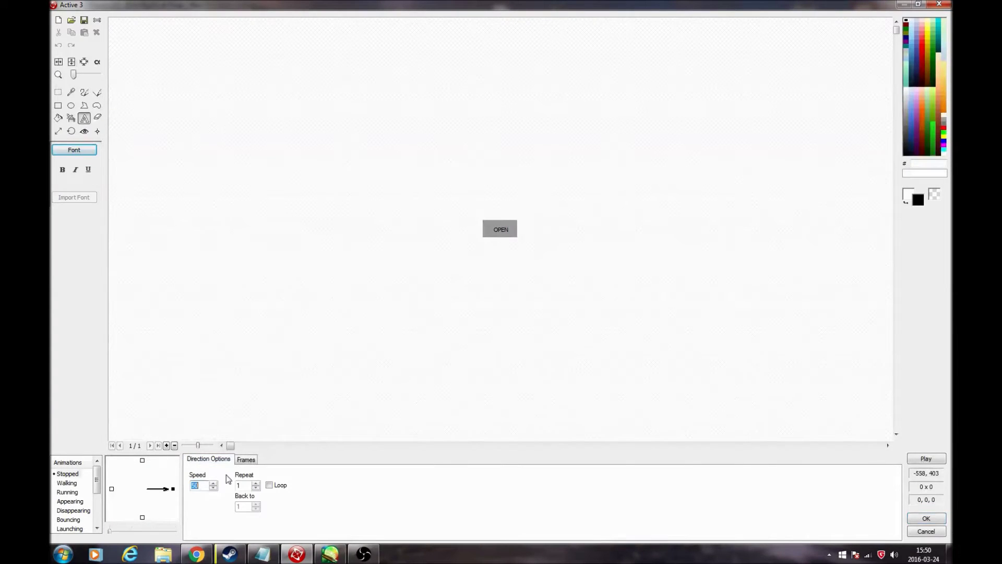
pyautogui.press('Return')
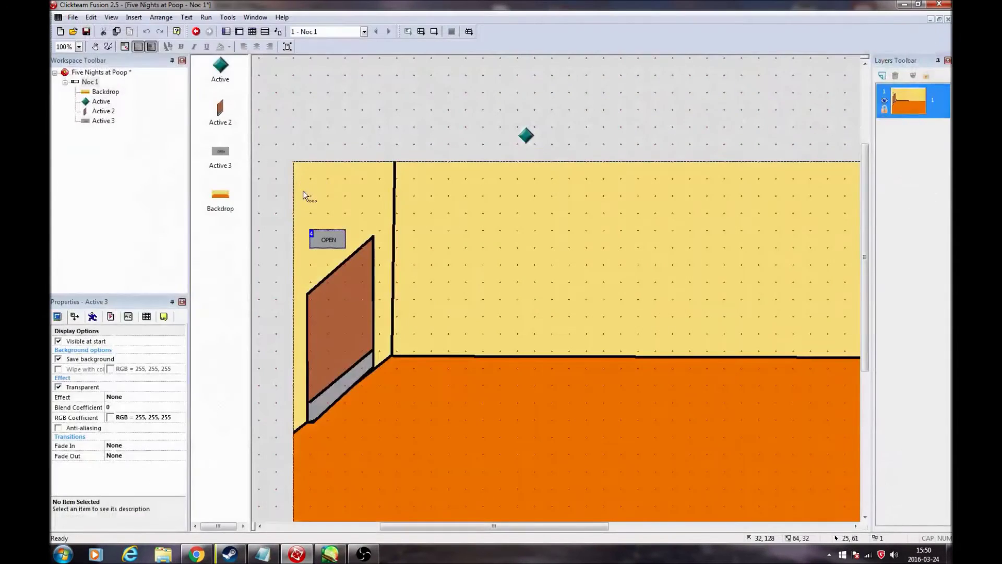
pyautogui.doubleClick(342, 308)
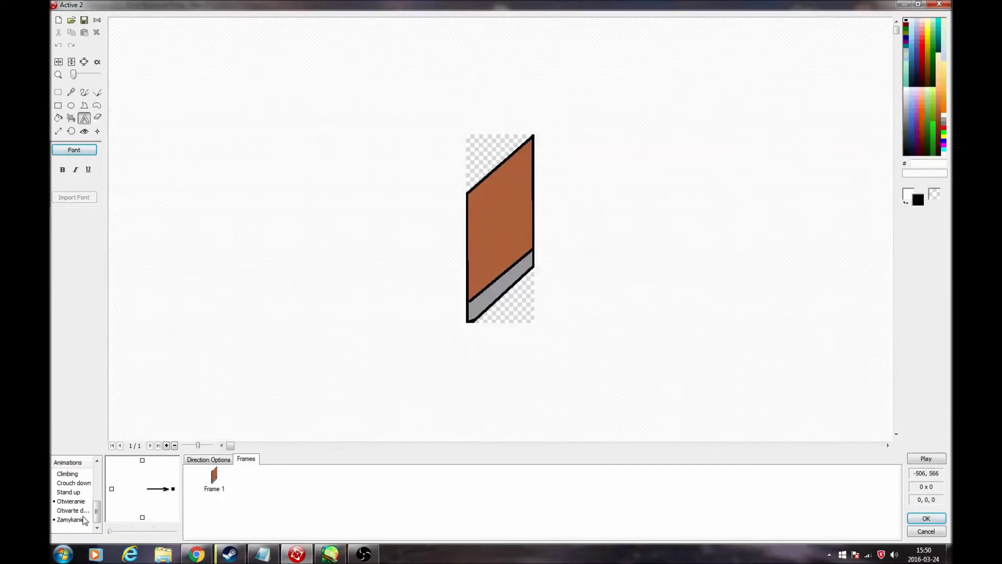
pyautogui.press('Return')
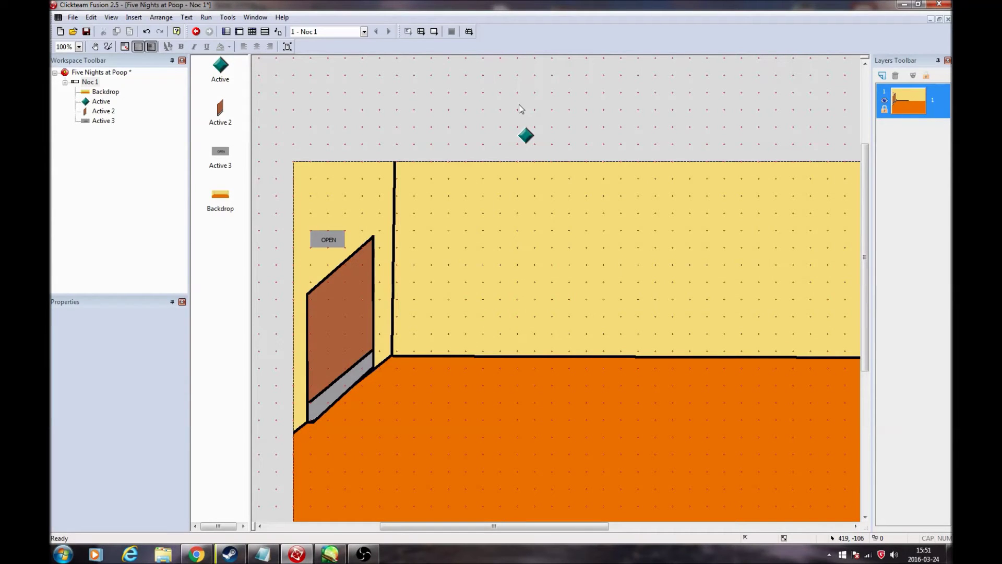